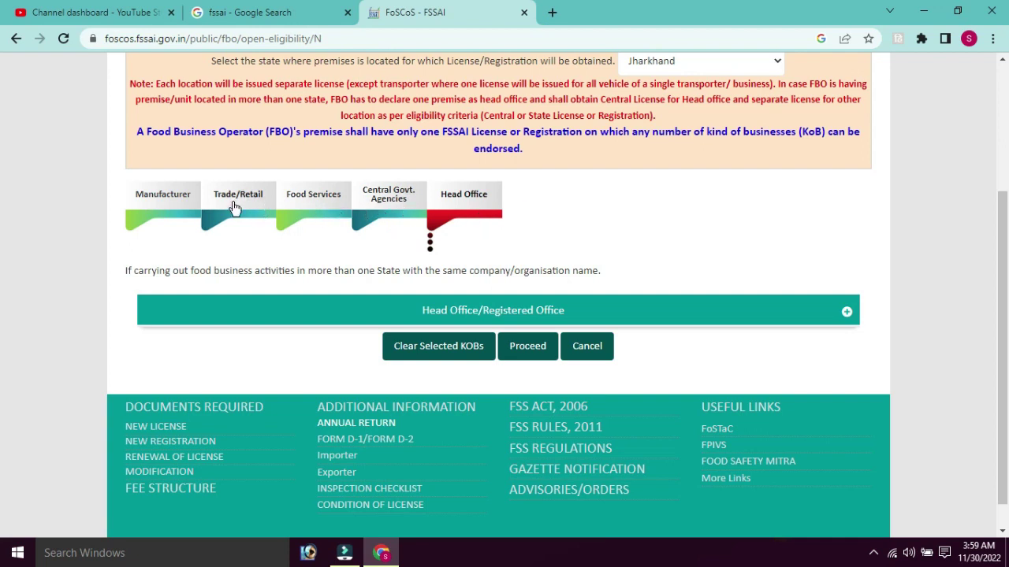
# Compare the business types listed under the Food Services and Trade/Retail categories.
pyautogui.click(315, 201)
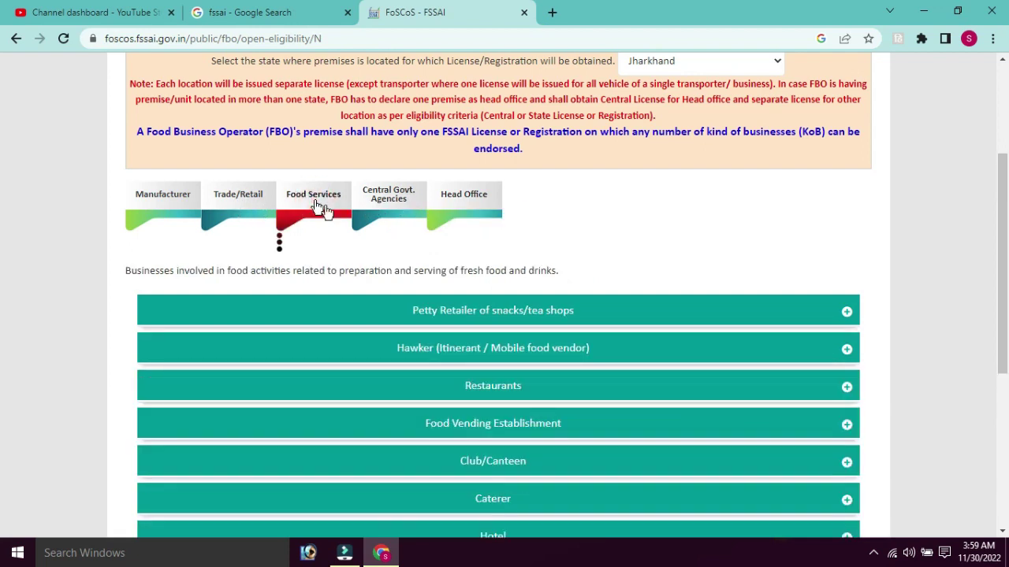
pyautogui.click(235, 204)
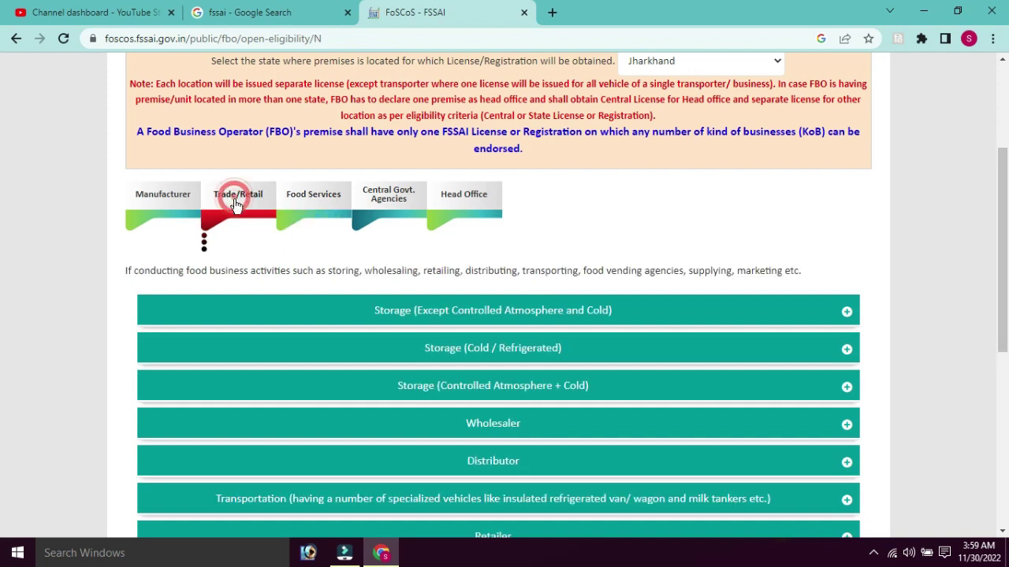
pyautogui.click(324, 214)
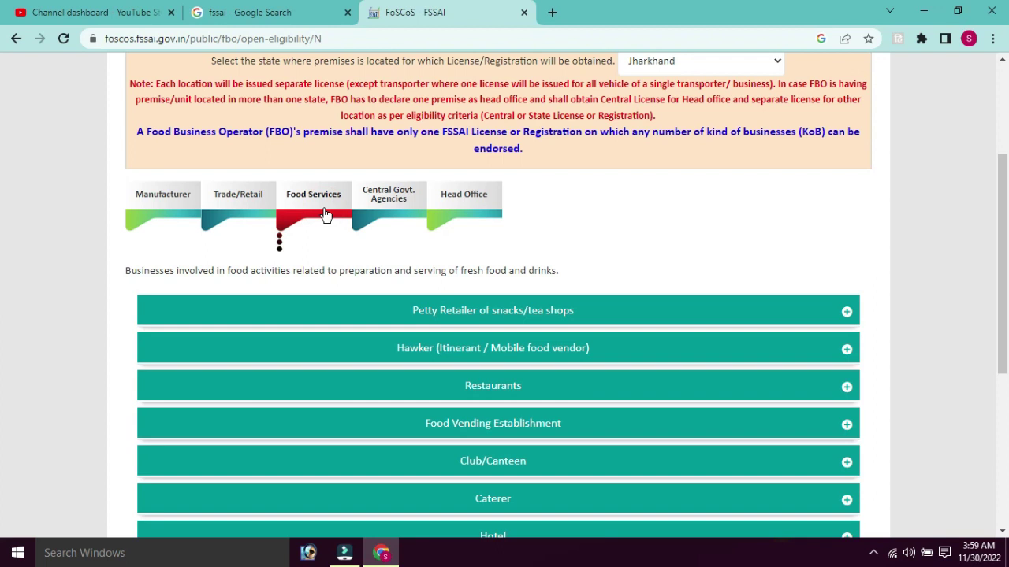
# Under Trade/Retail, select the Retailer business with the option Turnover up to 12 lakhs/annum.
pyautogui.click(228, 204)
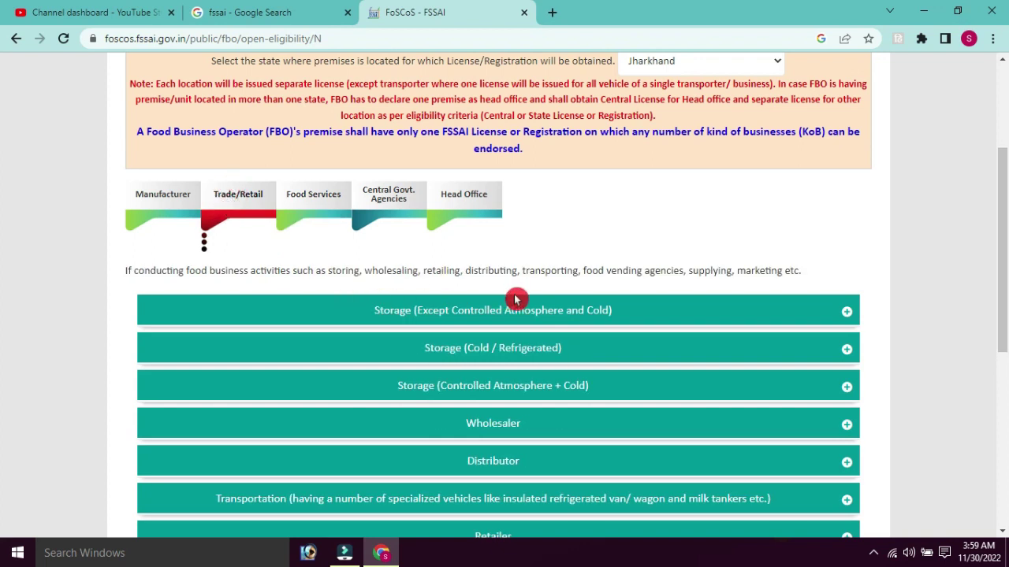
pyautogui.scroll(-1, 520, 295)
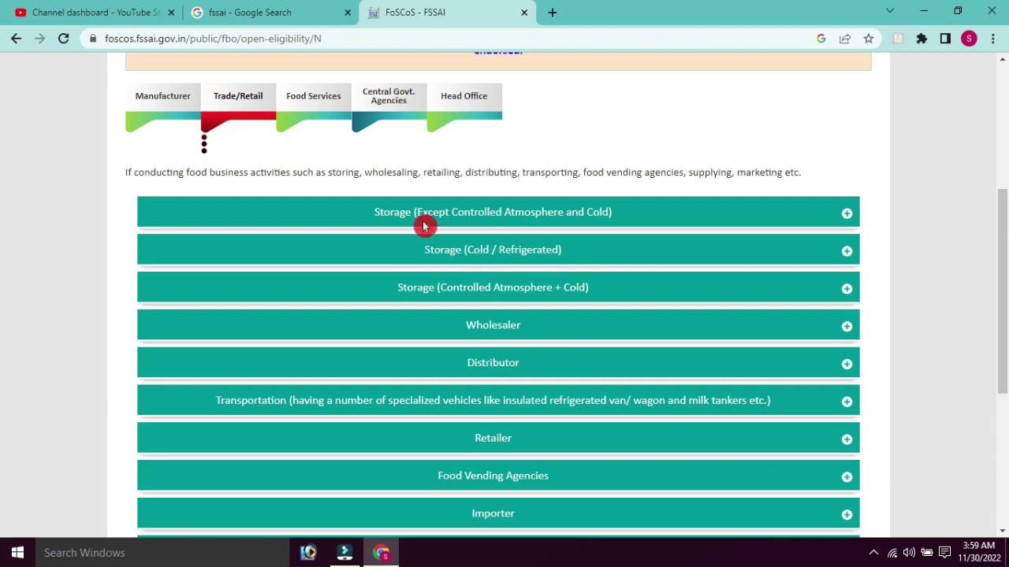
pyautogui.scroll(-1, 587, 303)
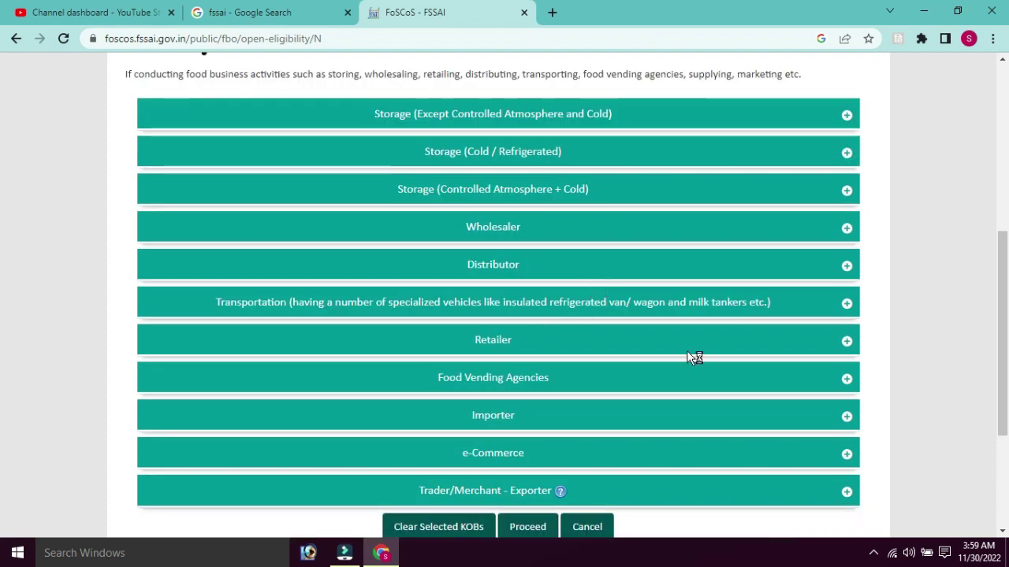
pyautogui.click(848, 343)
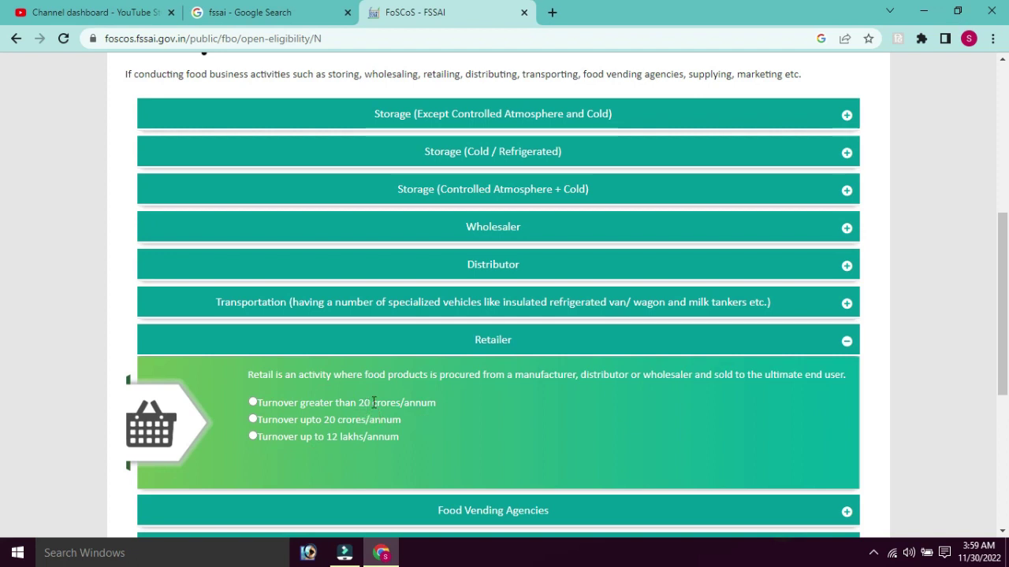
pyautogui.click(335, 433)
pyautogui.click(441, 439)
pyautogui.click(253, 441)
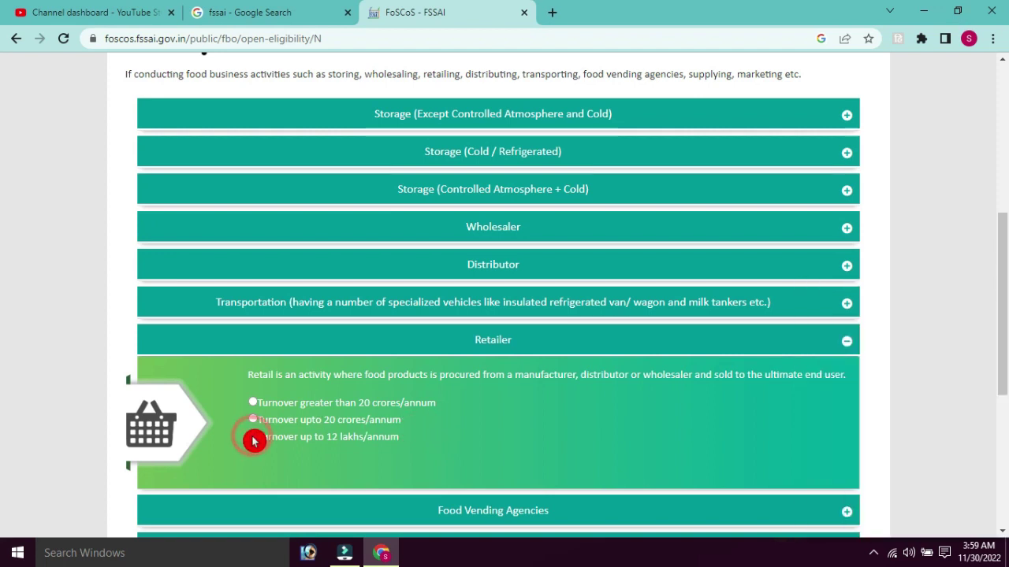
# Proceed with the selected kind of business and apply for Registration for all businesses.
pyautogui.scroll(-3, 460, 401)
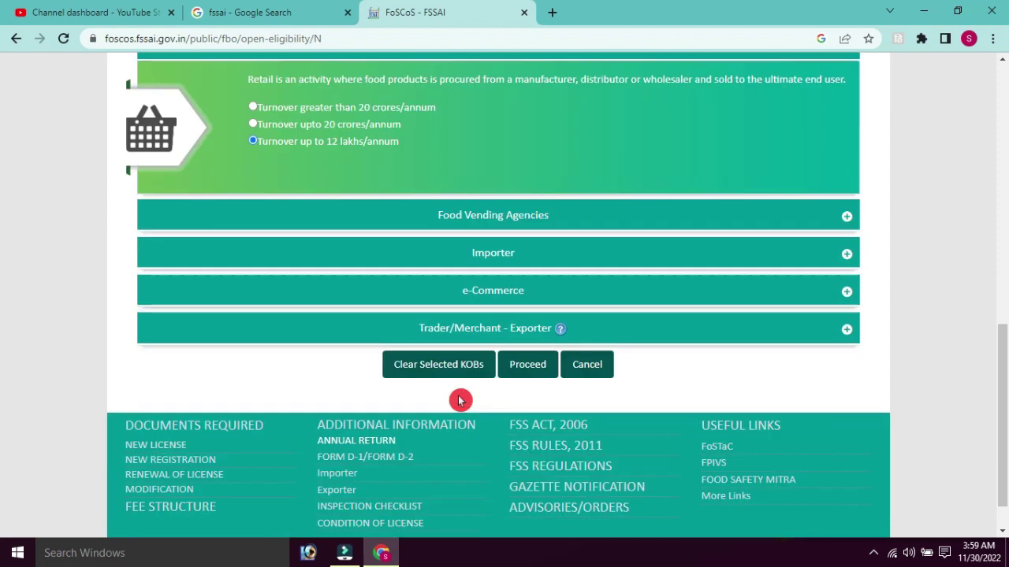
pyautogui.click(527, 366)
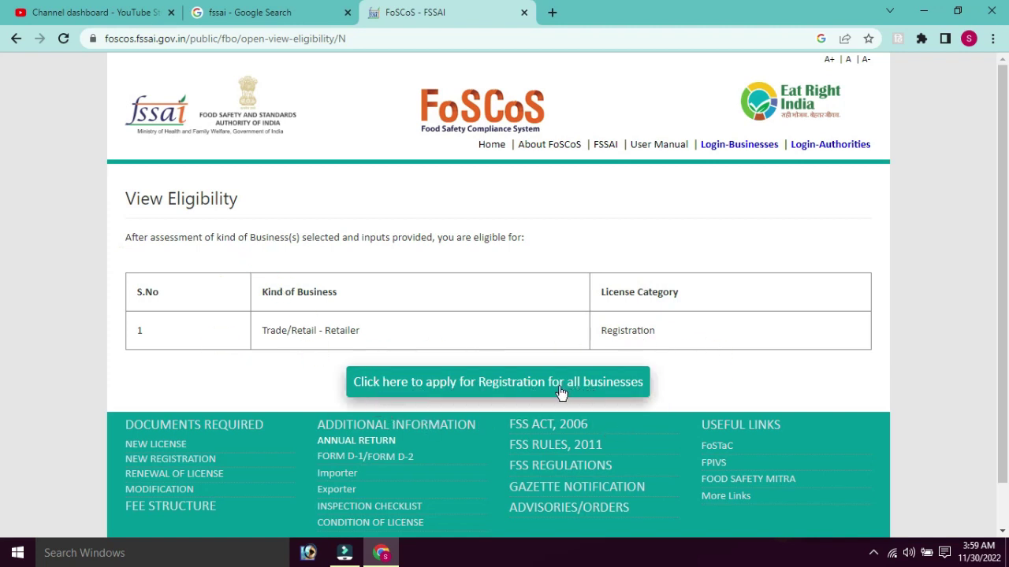
pyautogui.click(509, 386)
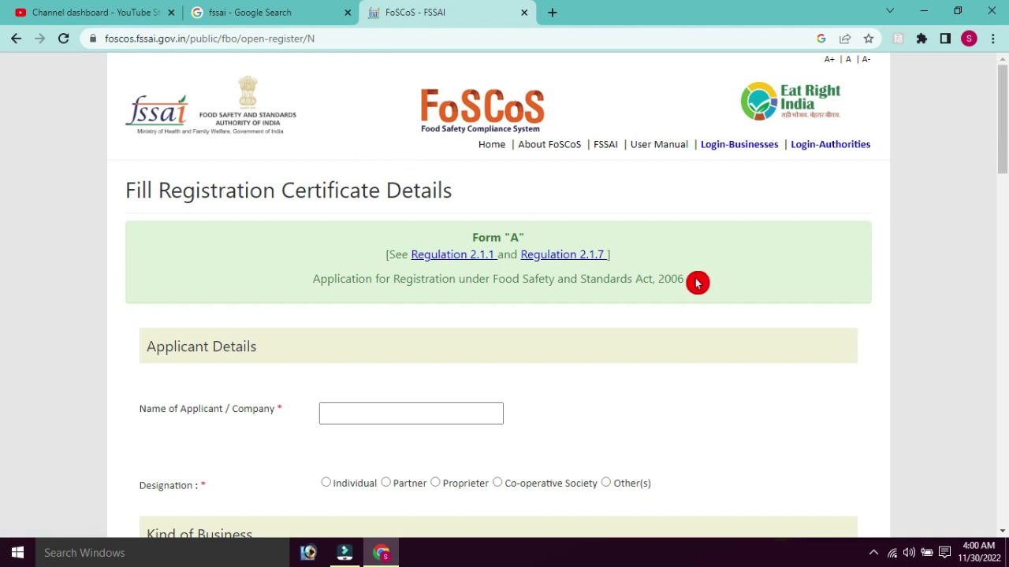
# Look over the Form A registration form and set the applicant's designation to Individual.
pyautogui.scroll(-20, 697, 284)
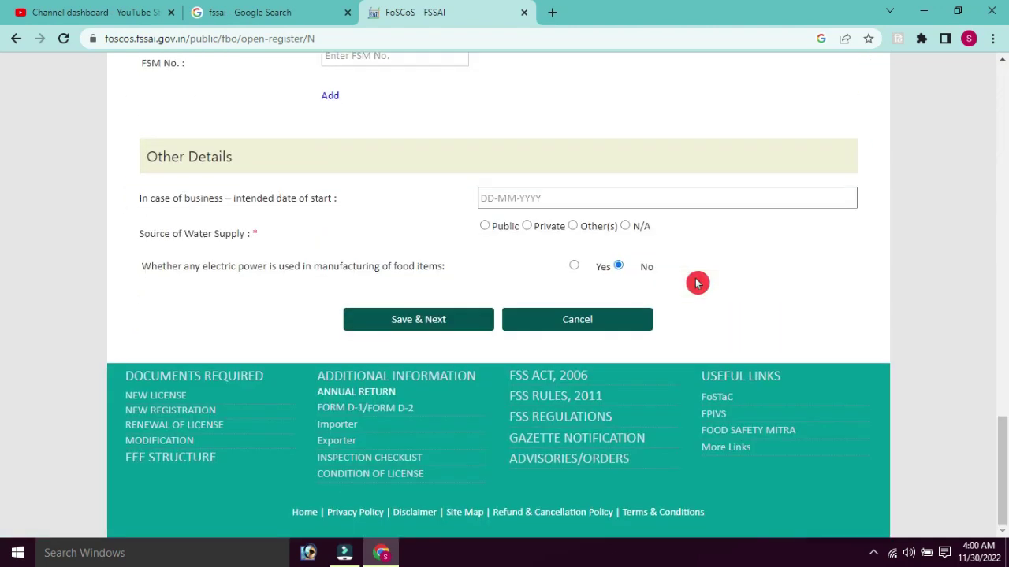
pyautogui.scroll(20, 697, 284)
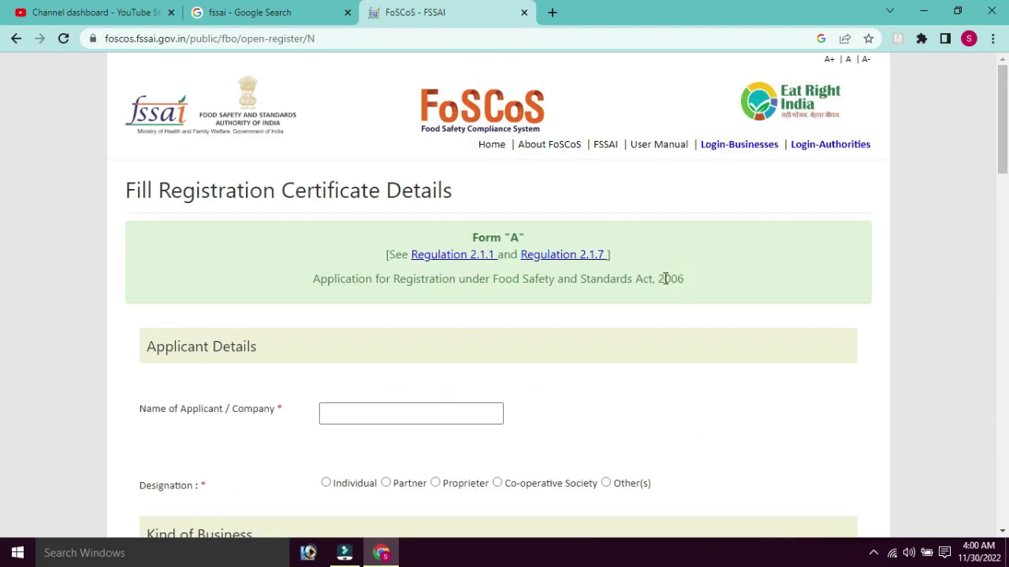
pyautogui.click(383, 418)
pyautogui.scroll(-3, 644, 362)
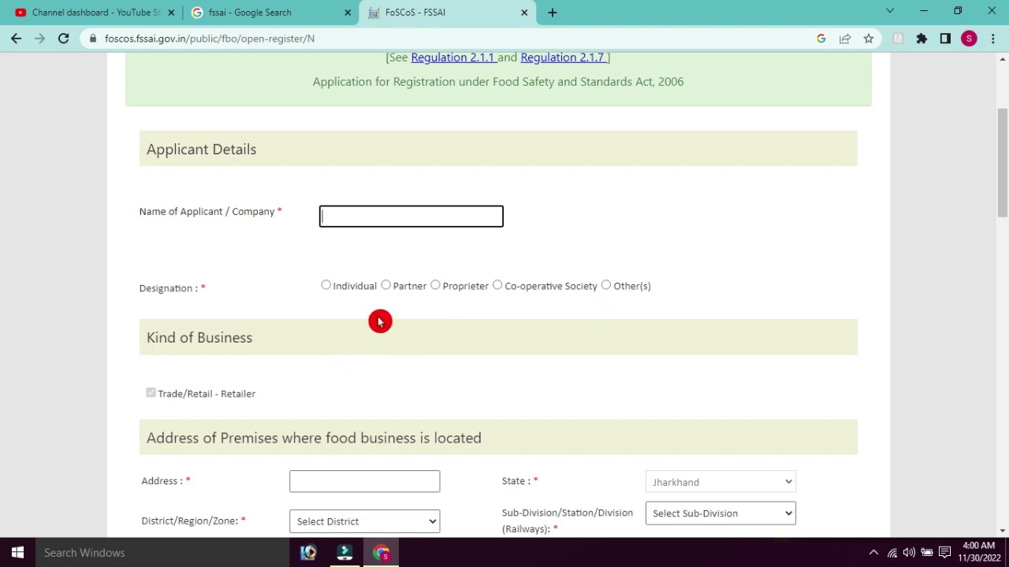
pyautogui.click(326, 289)
# Examine the fields for the address of premises where the food business is located, including the nearest landmark.
pyautogui.scroll(-3, 365, 280)
pyautogui.click(369, 285)
pyautogui.moveTo(169, 259); pyautogui.dragTo(347, 263)
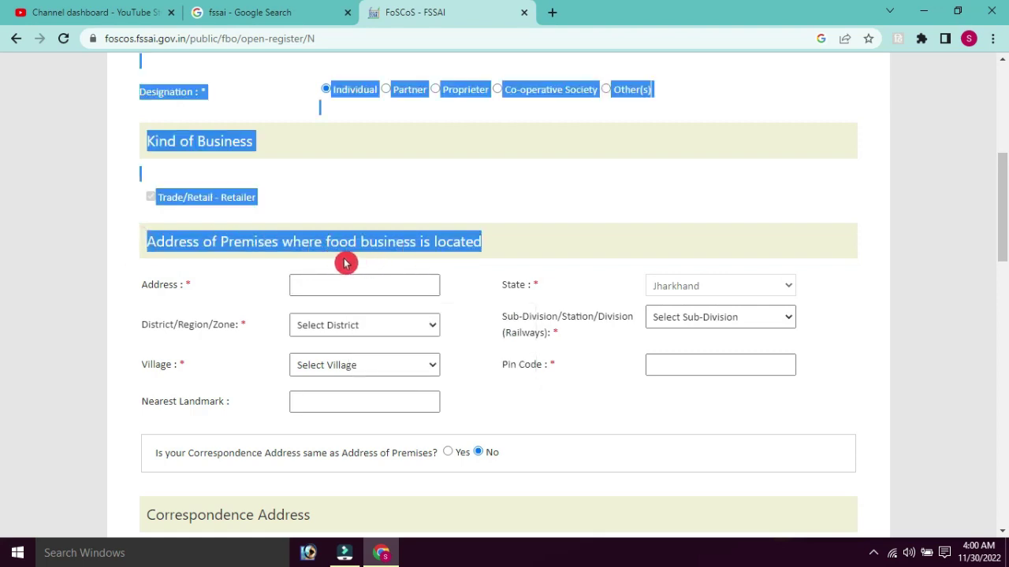
pyautogui.click(544, 254)
pyautogui.moveTo(488, 248); pyautogui.dragTo(152, 255)
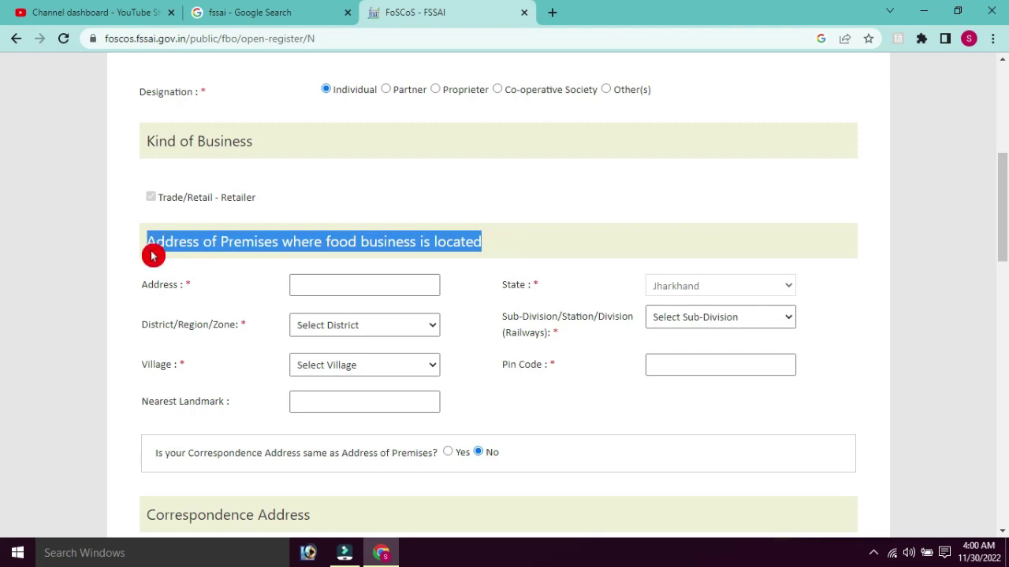
pyautogui.click(306, 284)
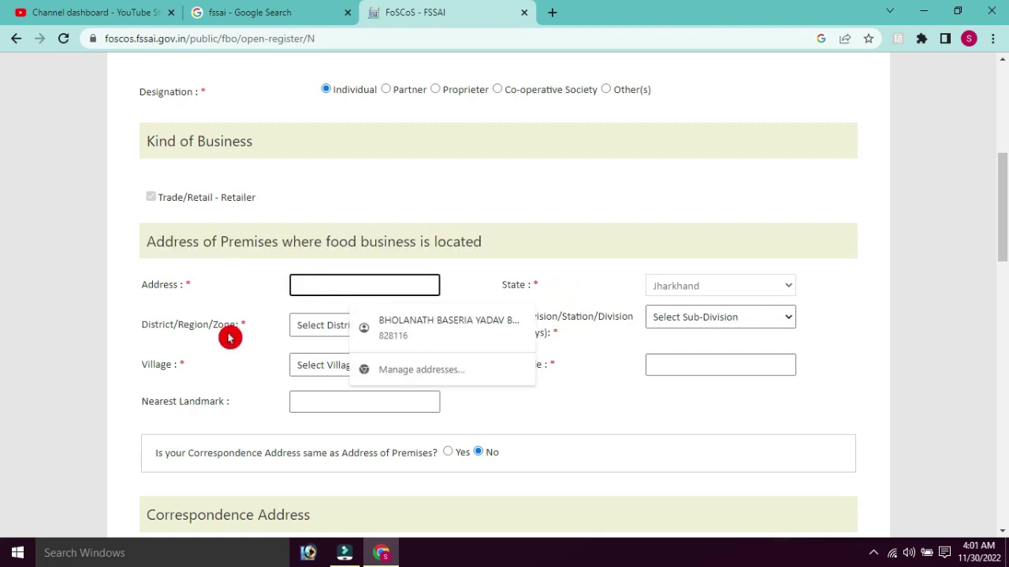
pyautogui.scroll(-1, 308, 192)
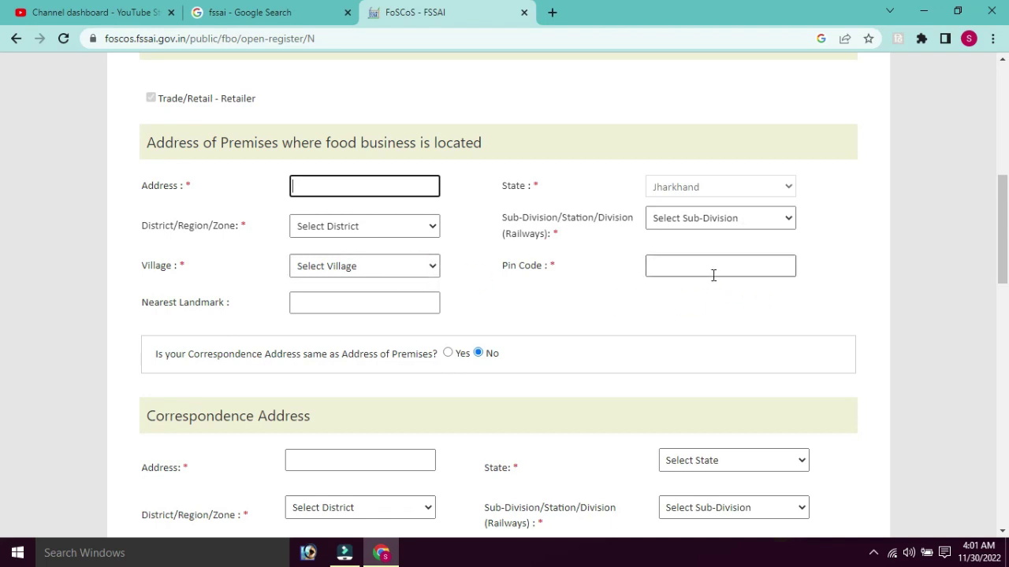
pyautogui.click(317, 299)
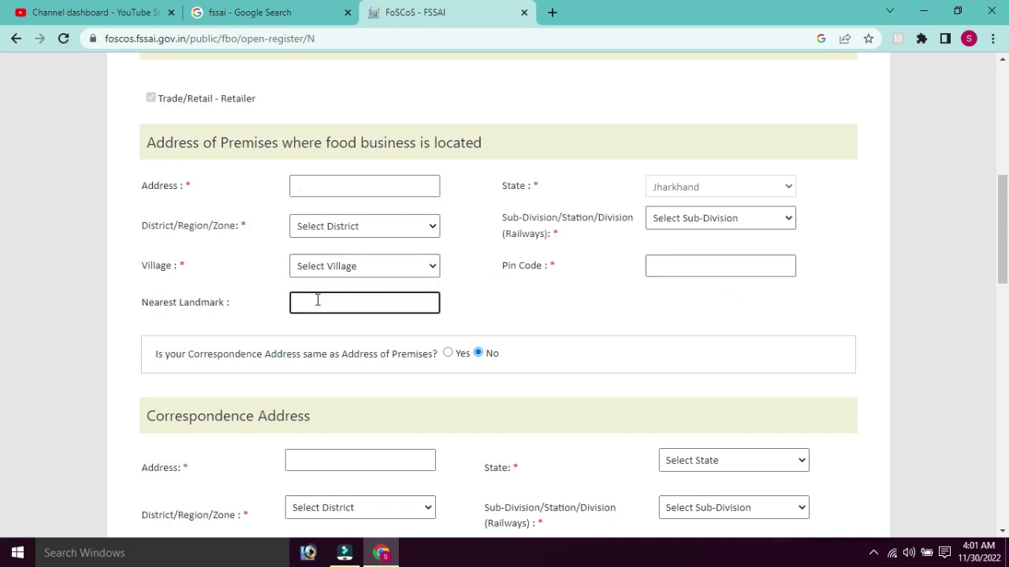
# Try to mark the correspondence address as the same as the address of premises.
pyautogui.moveTo(126, 363); pyautogui.dragTo(531, 364)
pyautogui.click(532, 364)
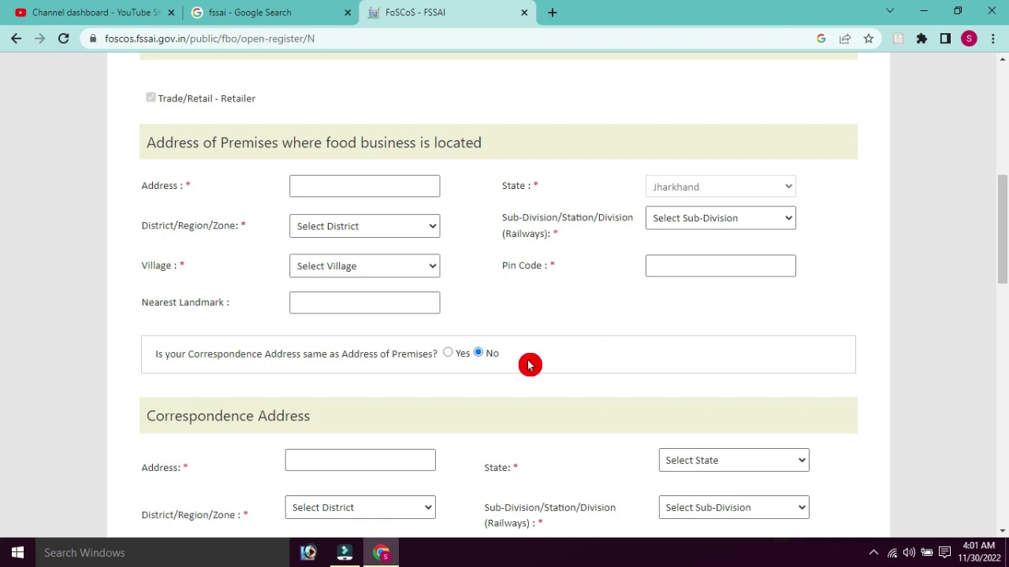
pyautogui.click(448, 353)
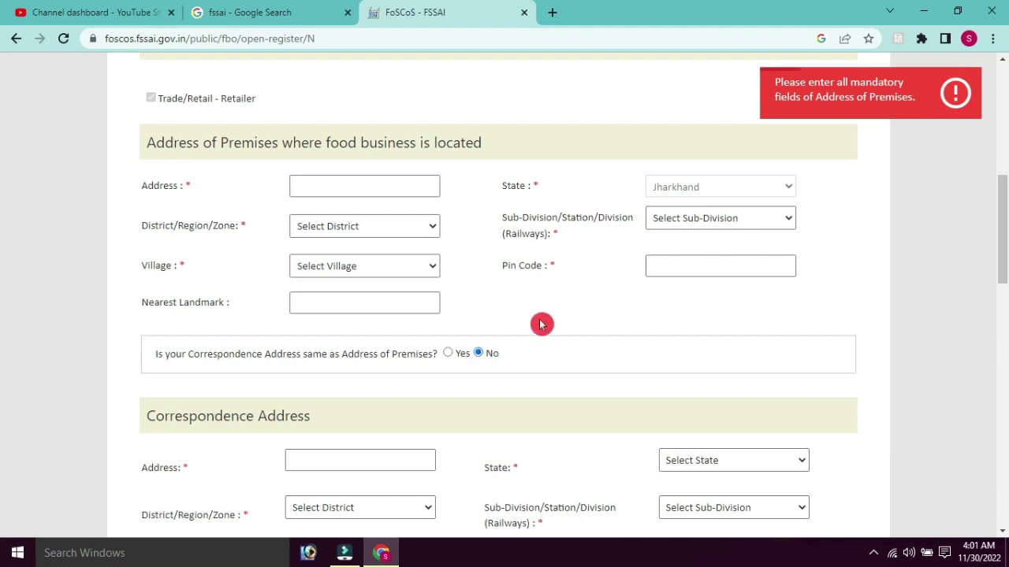
# Examine the correspondence address fields, from the address and state to the village.
pyautogui.scroll(-3, 541, 324)
pyautogui.click(309, 267)
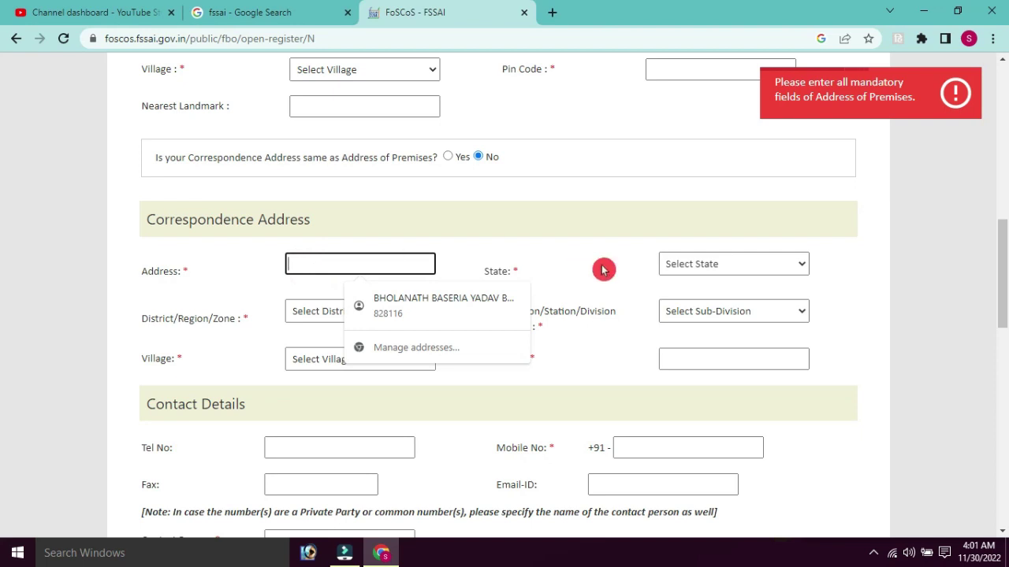
pyautogui.click(615, 336)
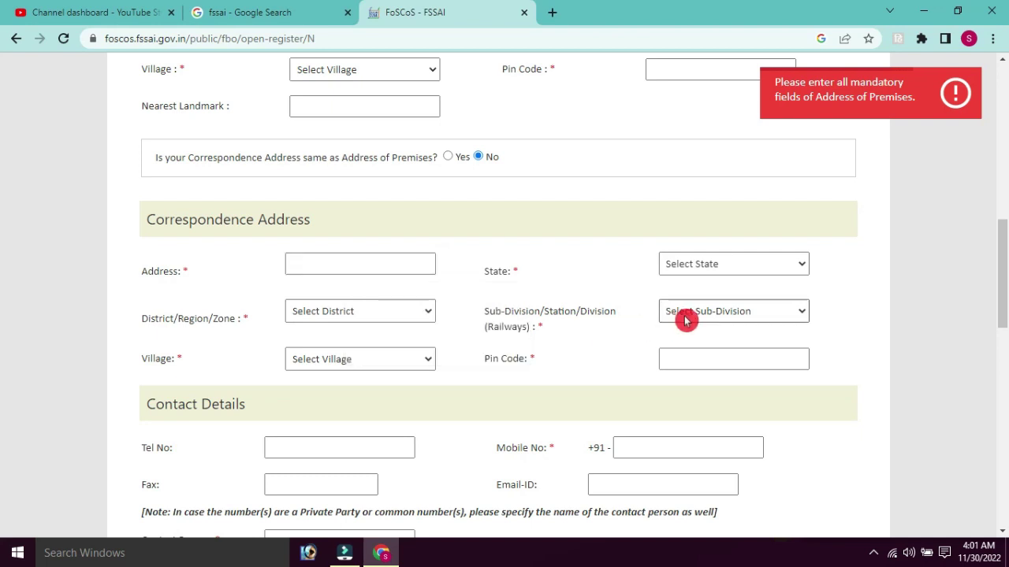
pyautogui.click(383, 365)
pyautogui.click(382, 364)
# Examine the contact details fields for telephone, mobile number, fax, email and contact person.
pyautogui.scroll(-3, 711, 336)
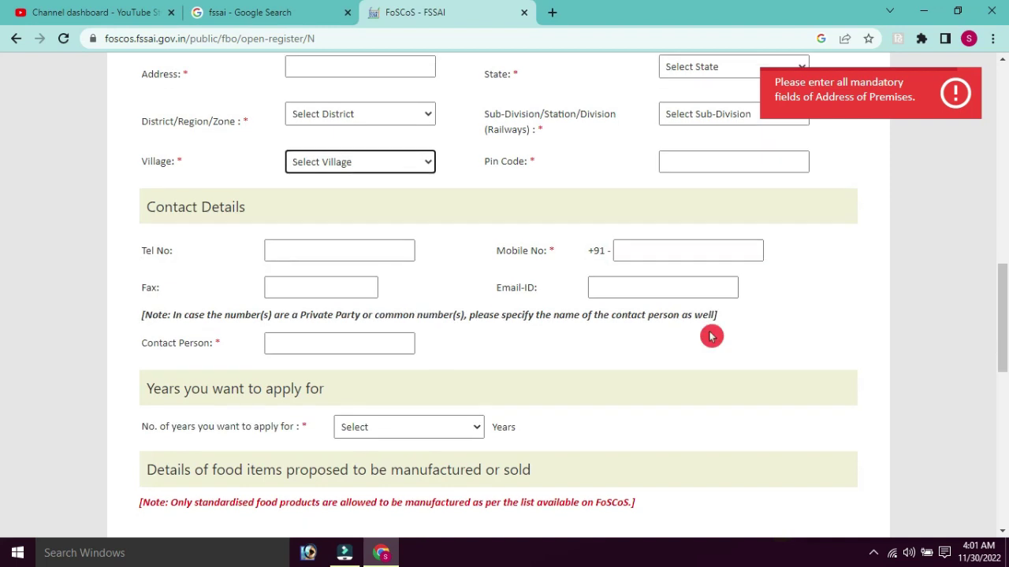
pyautogui.click(328, 243)
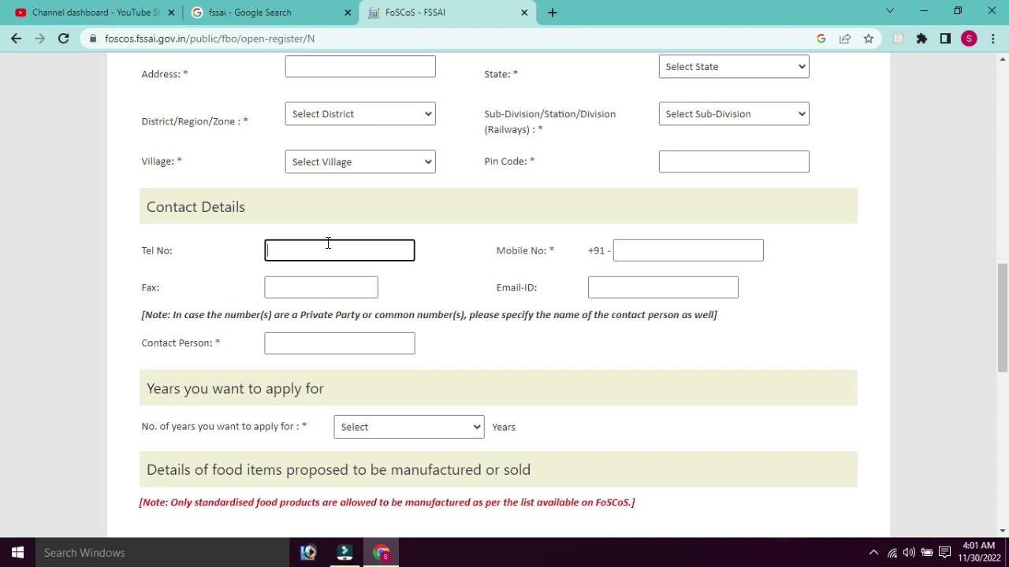
pyautogui.click(683, 247)
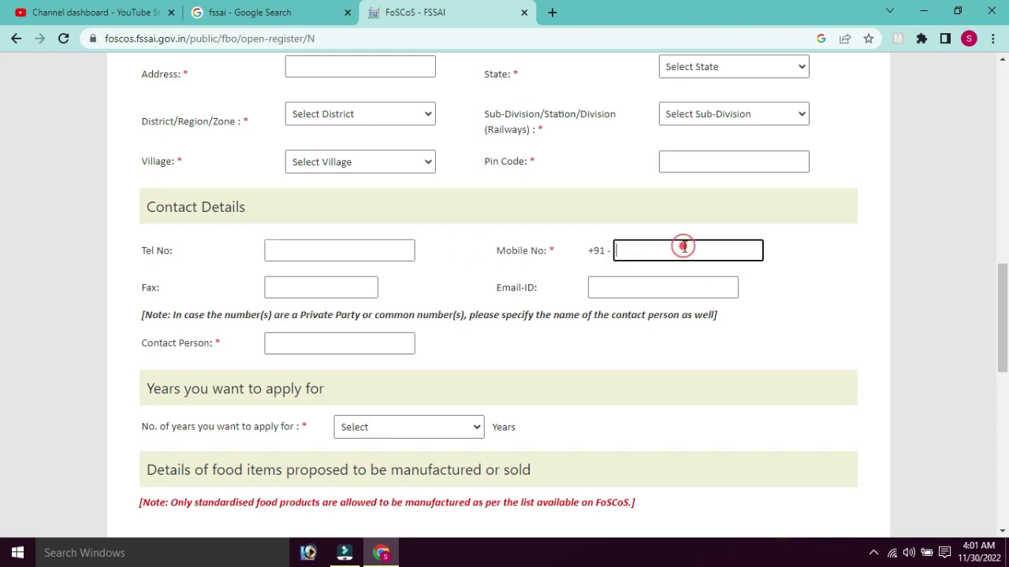
pyautogui.click(303, 290)
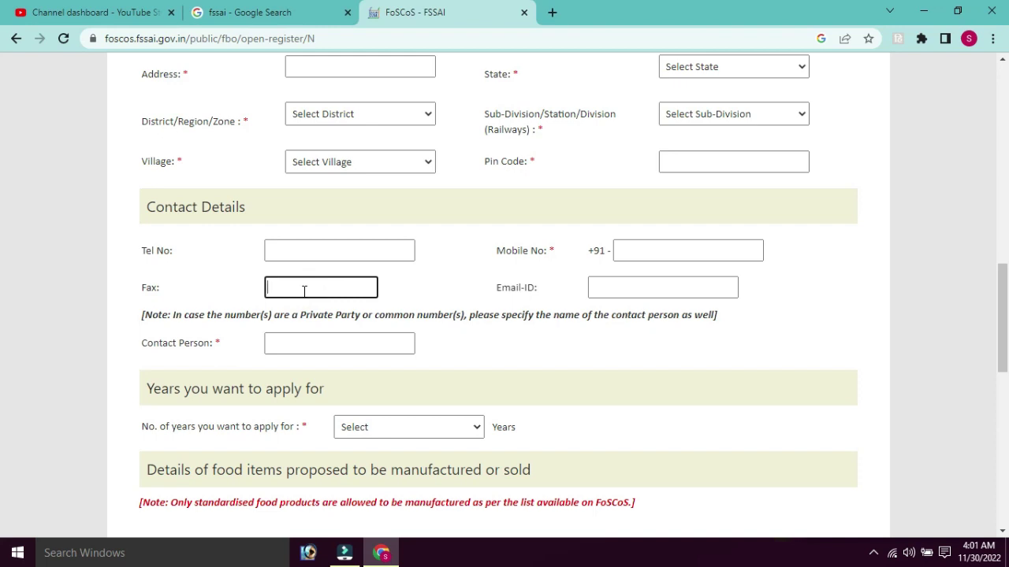
pyautogui.click(676, 291)
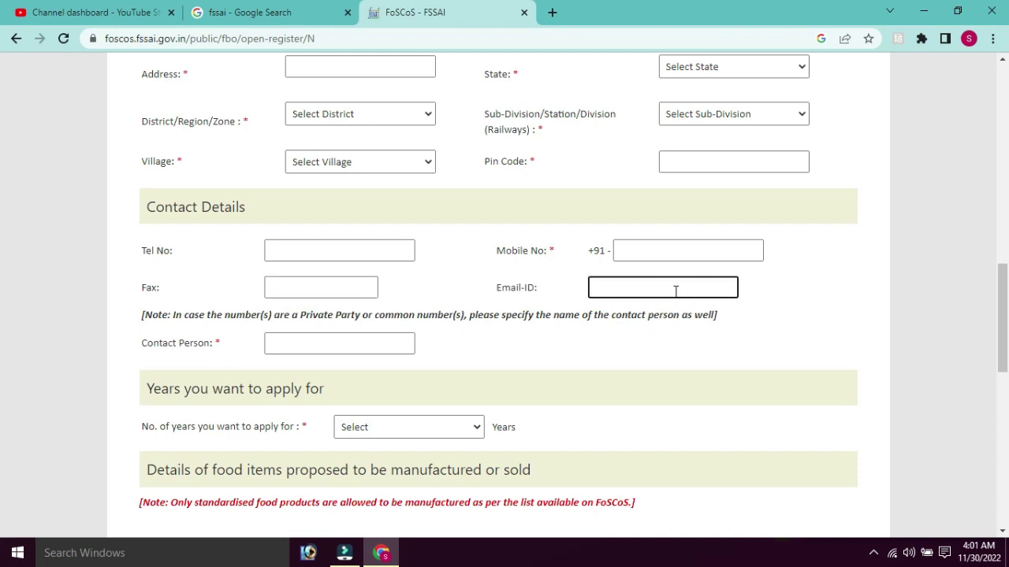
pyautogui.click(326, 346)
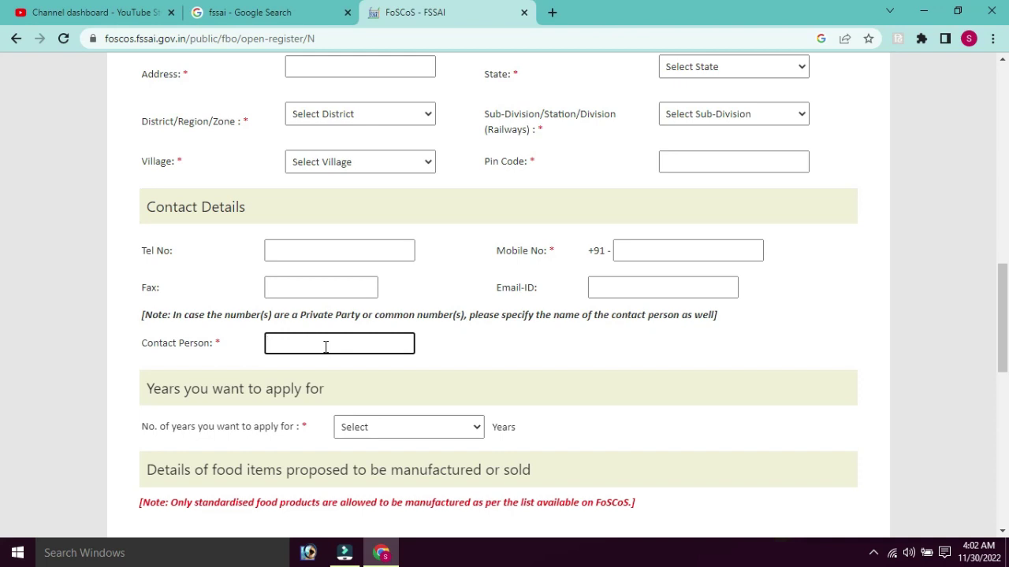
# Check the available options for the number of years to apply for.
pyautogui.scroll(-3, 581, 365)
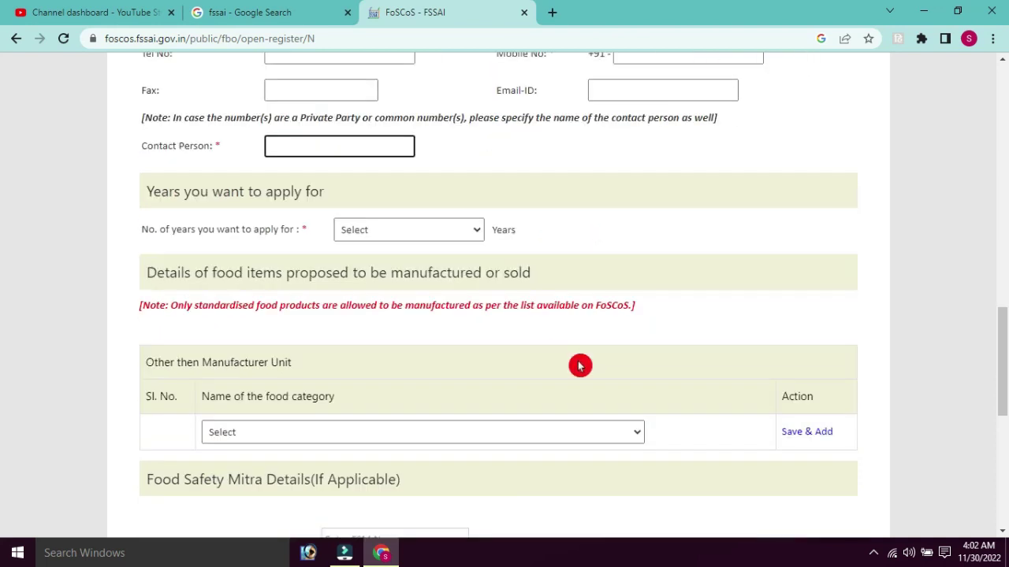
pyautogui.moveTo(132, 201); pyautogui.dragTo(425, 227)
pyautogui.click(426, 228)
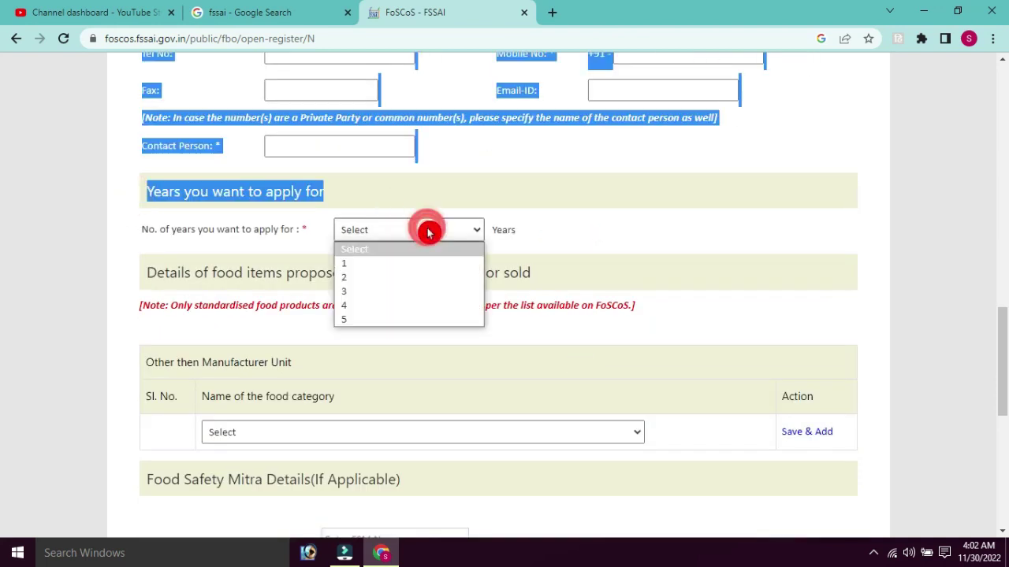
pyautogui.click(590, 237)
pyautogui.click(412, 231)
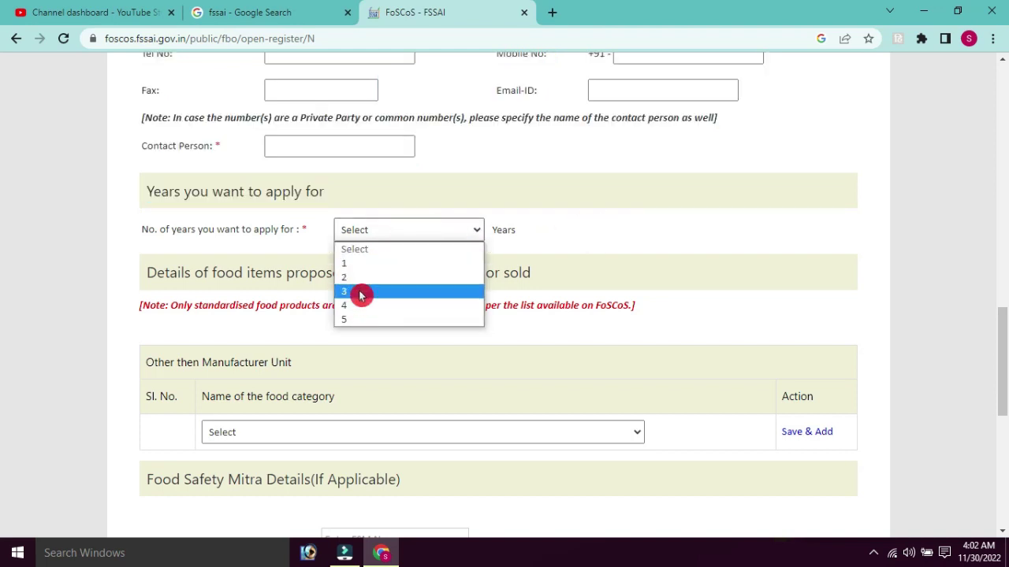
pyautogui.click(585, 270)
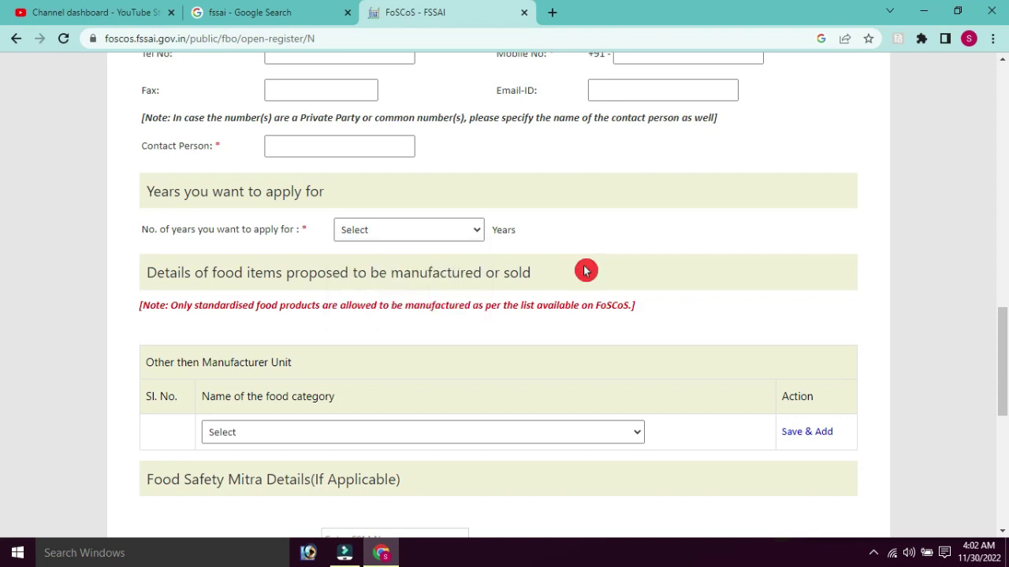
# Check the available food categories for the non-manufacturer unit in the food items section.
pyautogui.scroll(-3, 586, 271)
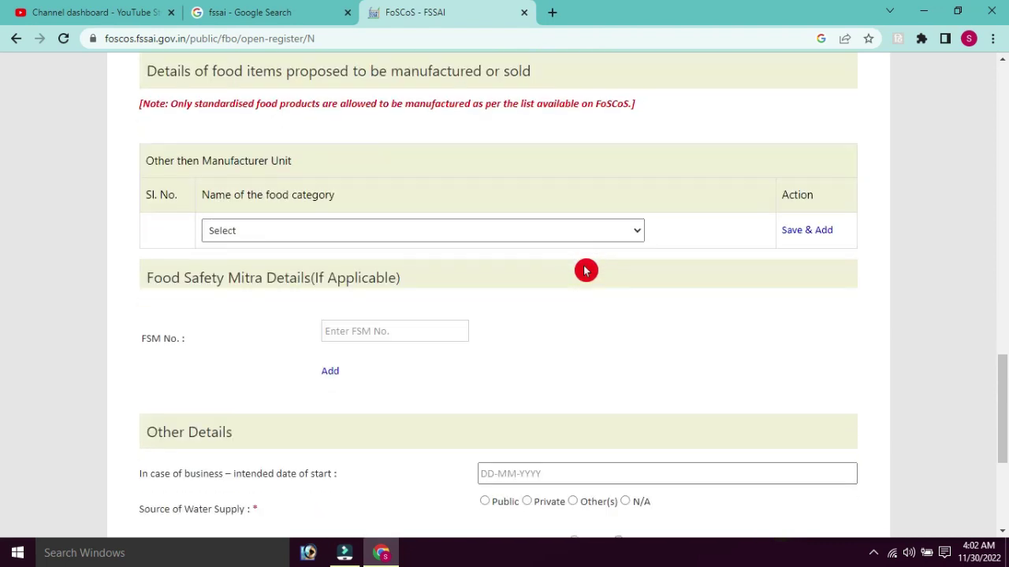
pyautogui.scroll(-1, 586, 271)
pyautogui.click(266, 147)
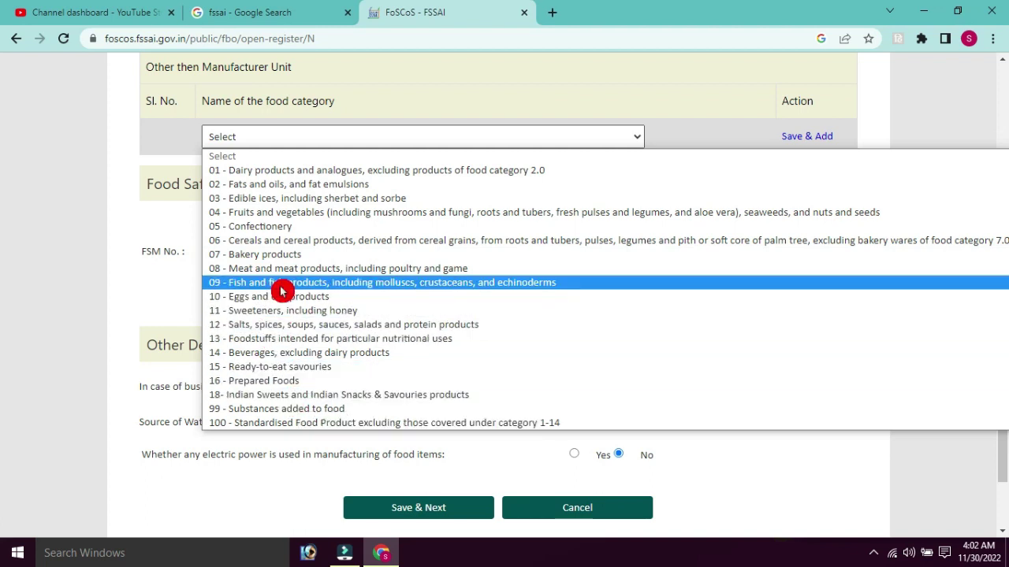
pyautogui.click(86, 263)
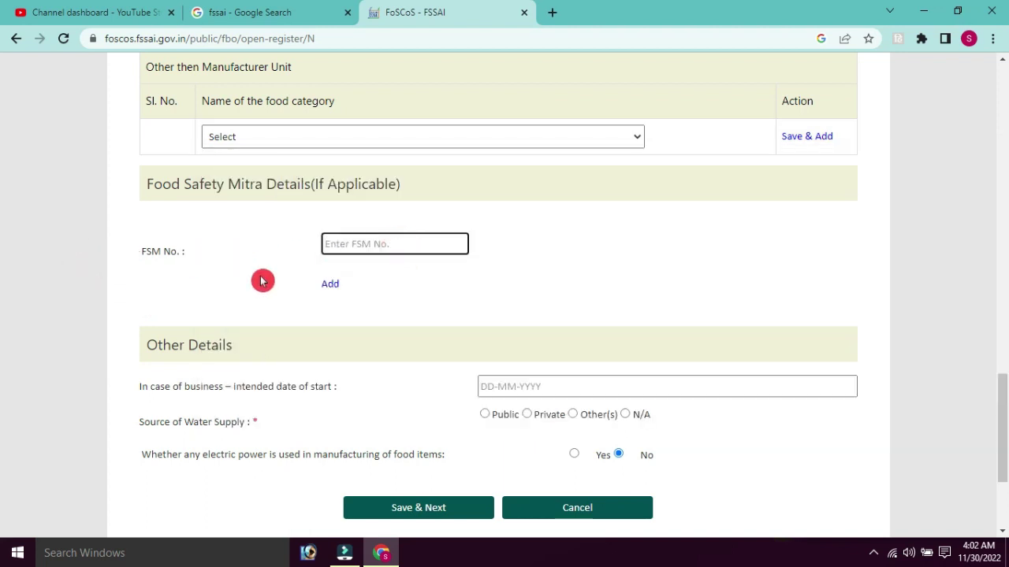
# Check which years can be chosen for the intended date of start of the business.
pyautogui.scroll(-1, 536, 345)
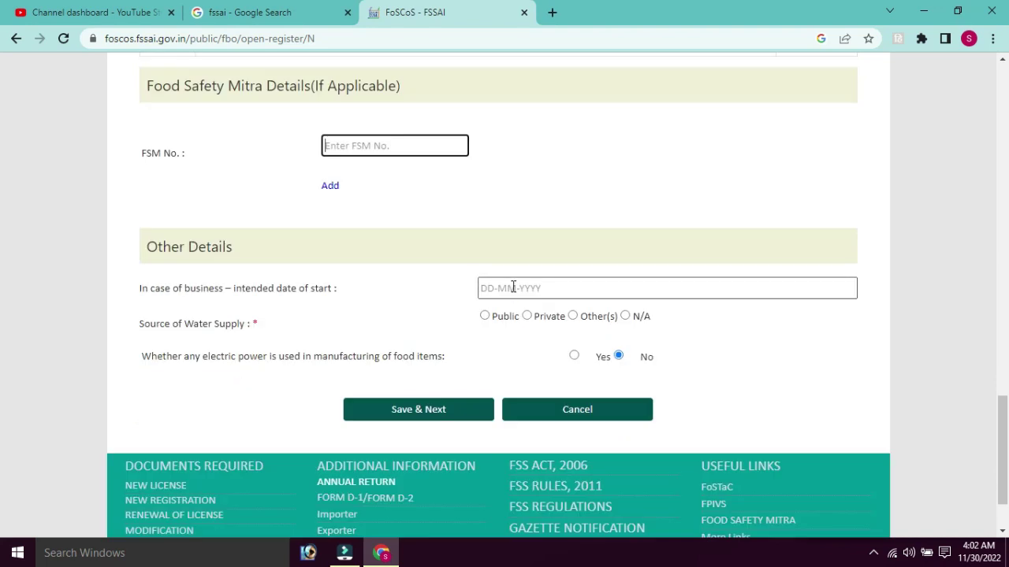
pyautogui.click(513, 287)
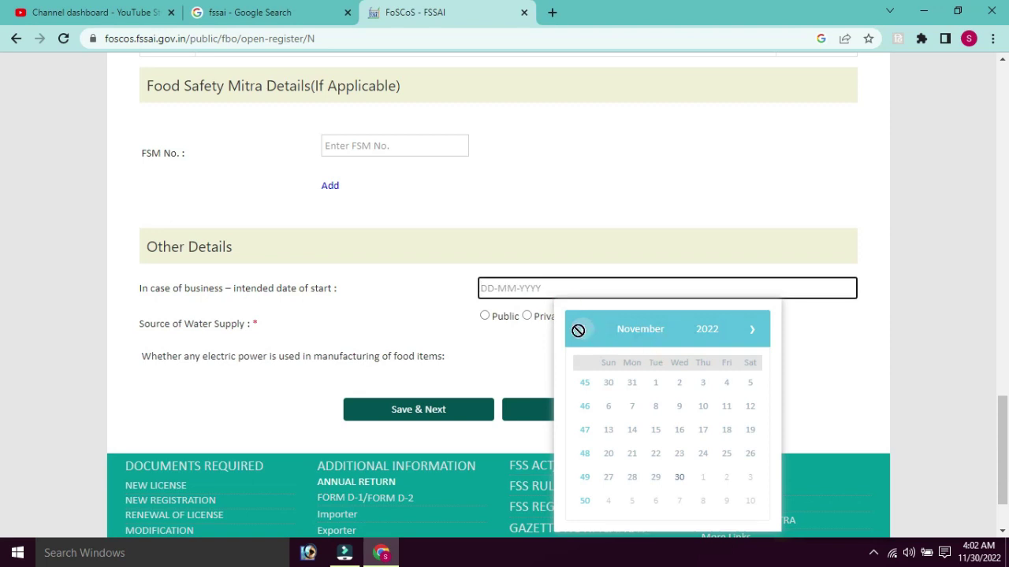
pyautogui.click(714, 331)
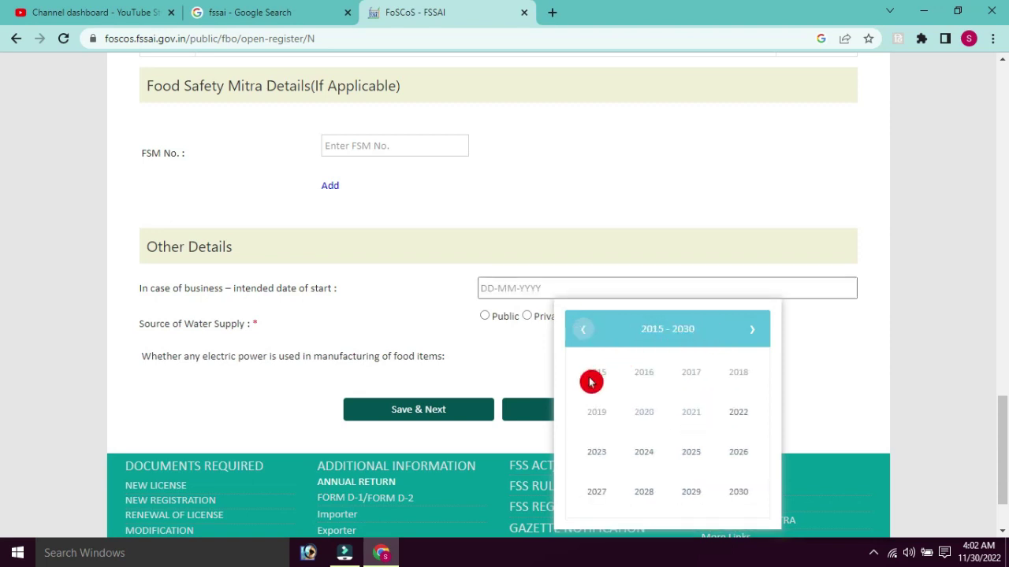
pyautogui.click(489, 207)
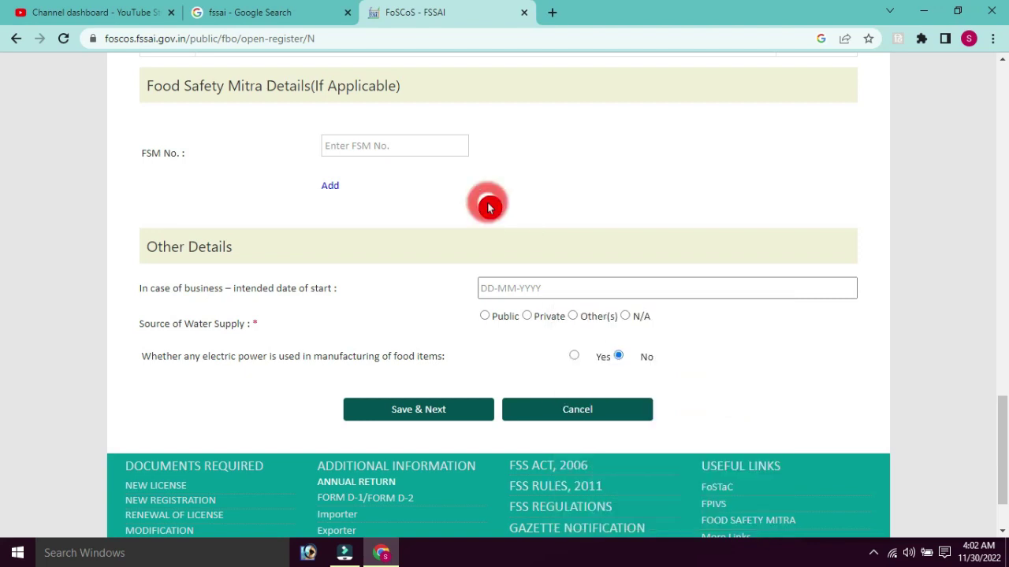
# Examine the source of water supply options and the question about electric power used in manufacturing food items.
pyautogui.scroll(-1, 426, 213)
pyautogui.moveTo(124, 231); pyautogui.dragTo(215, 234)
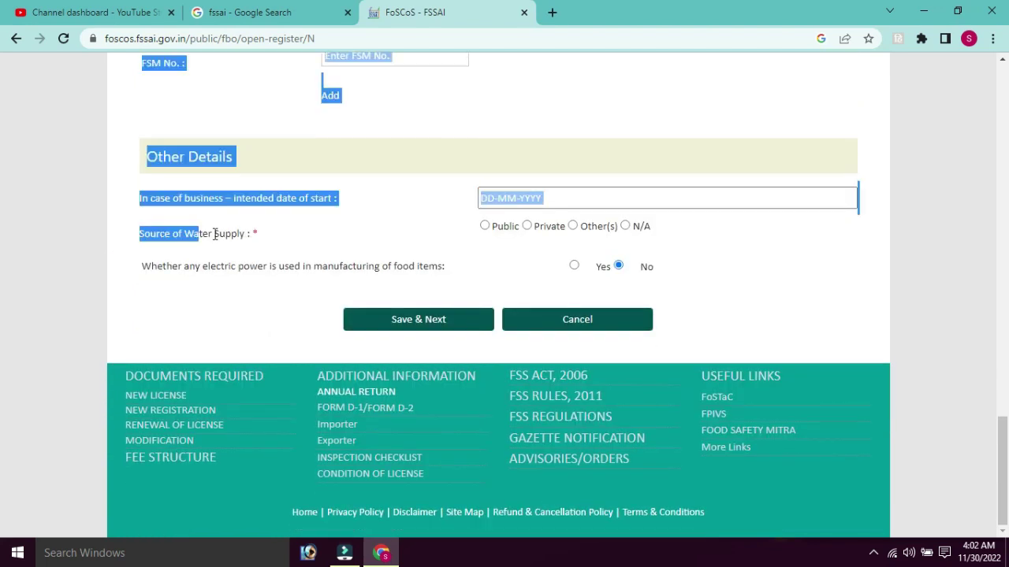
pyautogui.click(285, 231)
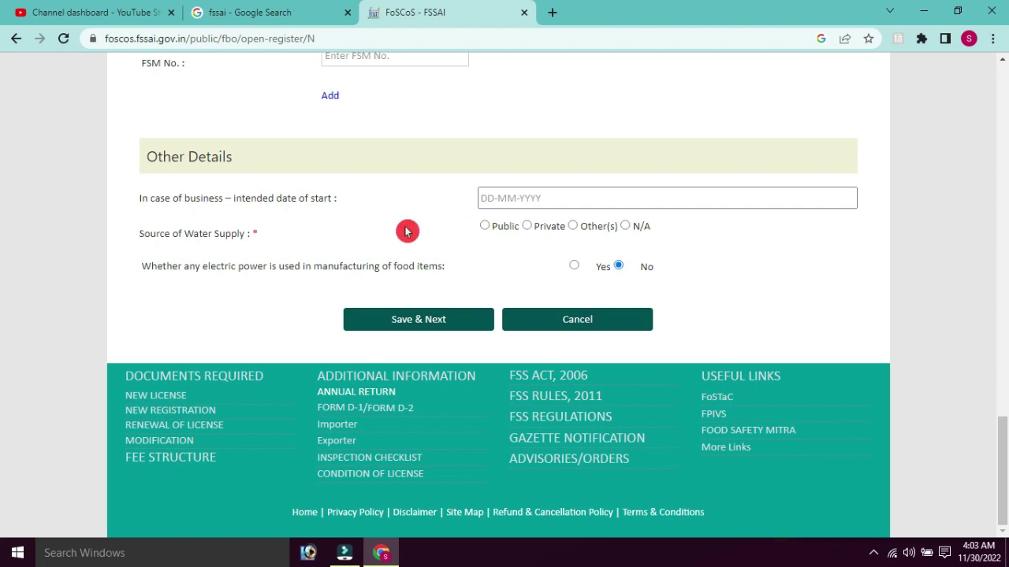
pyautogui.moveTo(142, 266); pyautogui.dragTo(443, 270)
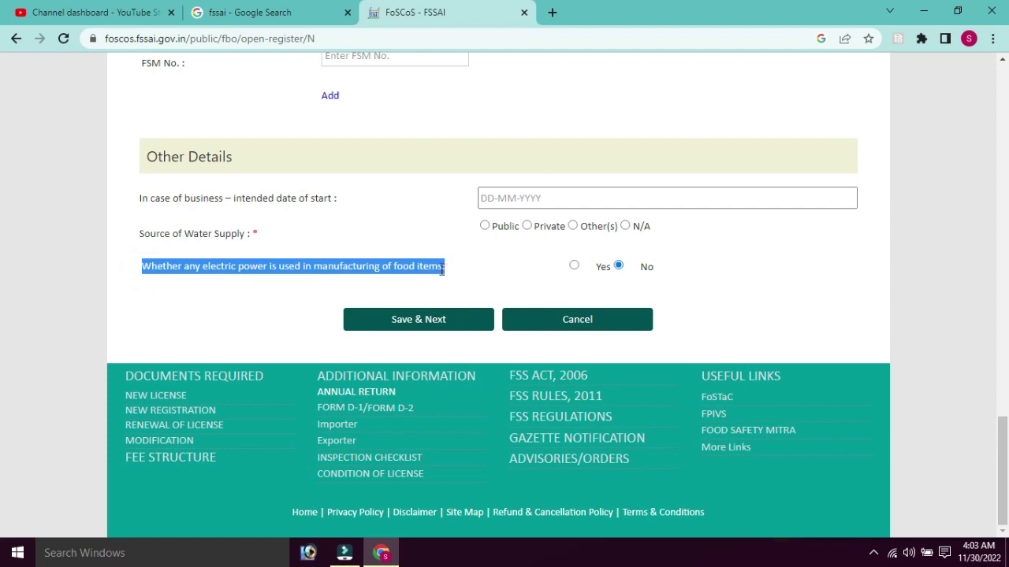
pyautogui.click(313, 270)
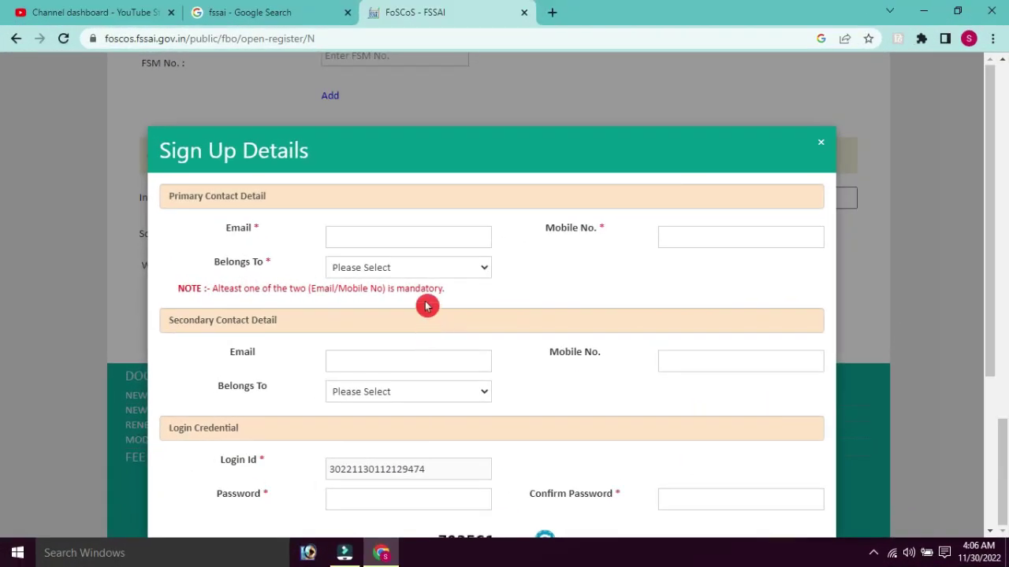
# Examine the primary contact email and mobile number fields and the available Belongs To options in the sign-up details.
pyautogui.click(375, 236)
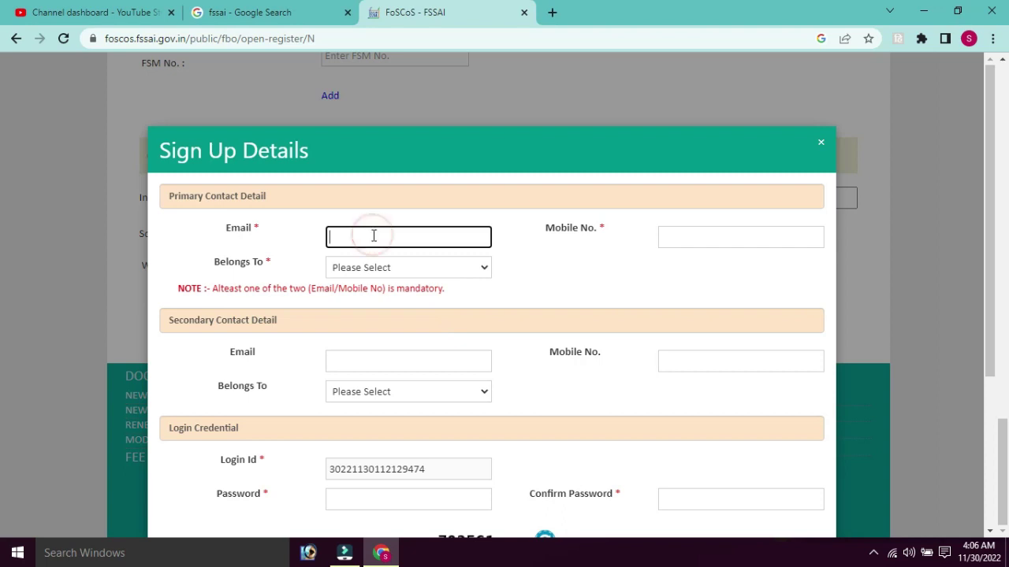
pyautogui.click(703, 236)
pyautogui.click(432, 272)
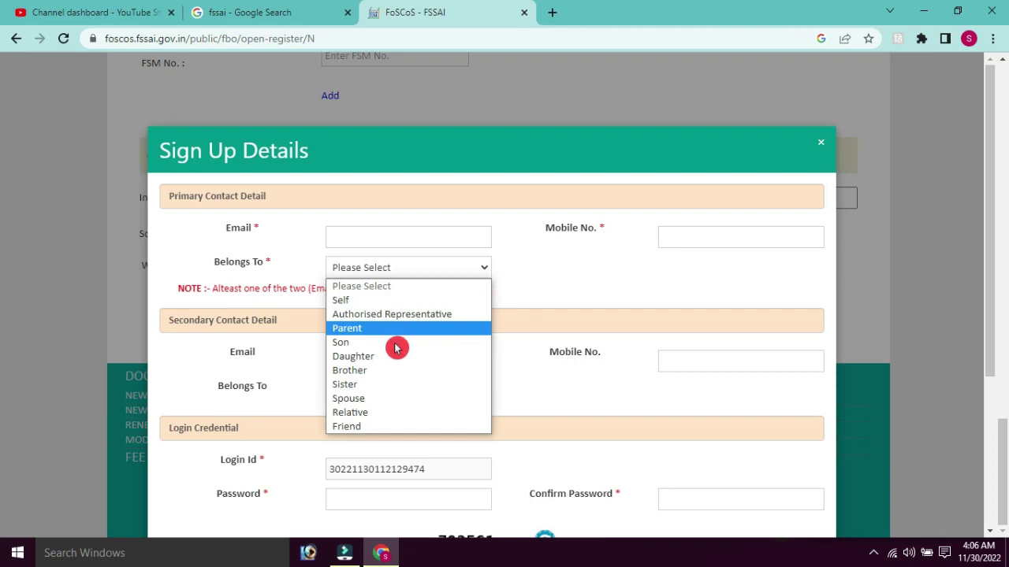
pyautogui.click(559, 281)
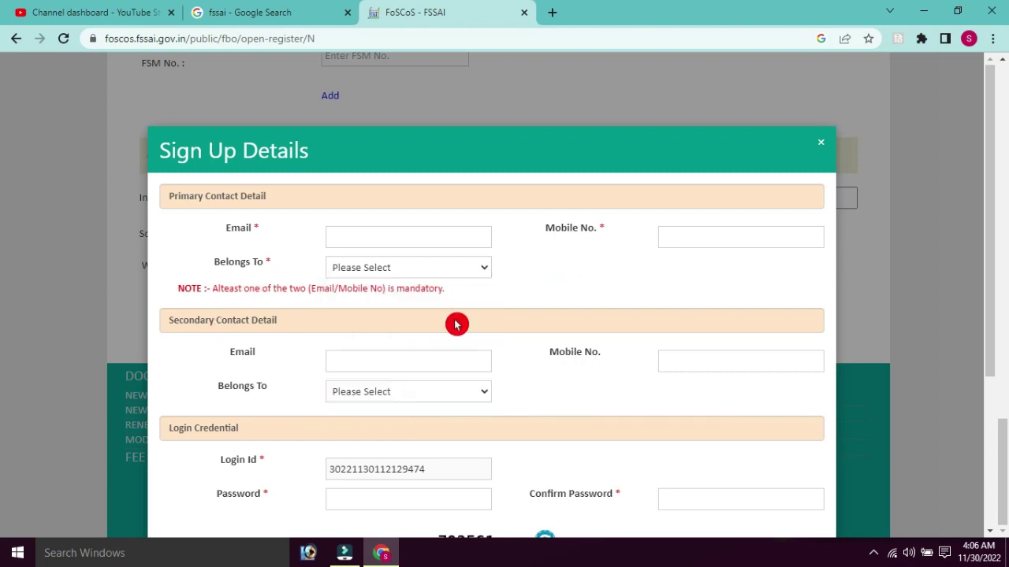
# Examine the login credential section of the sign-up details, including the password, confirm password and captcha fields and the notes.
pyautogui.scroll(-1, 457, 325)
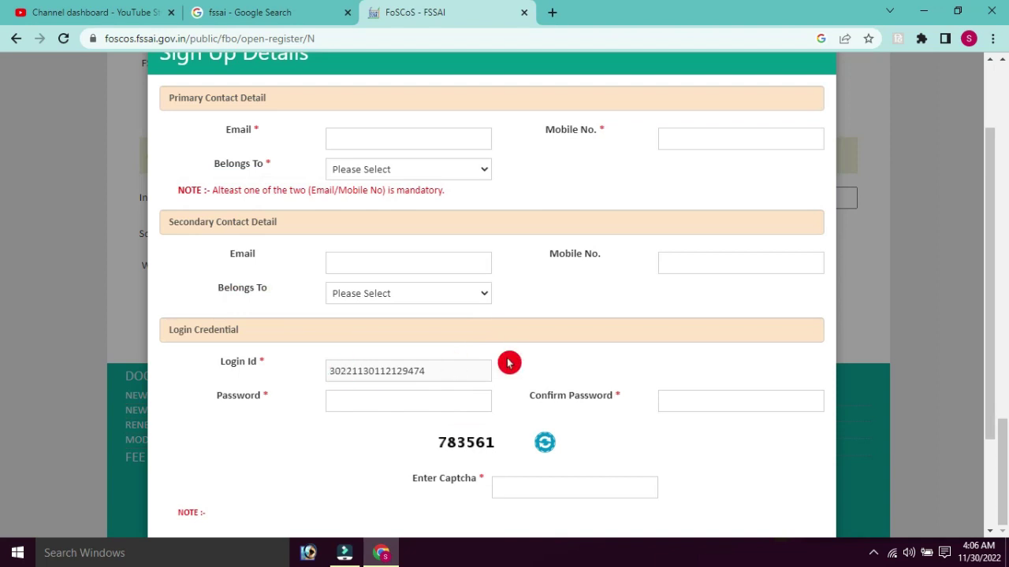
pyautogui.click(398, 402)
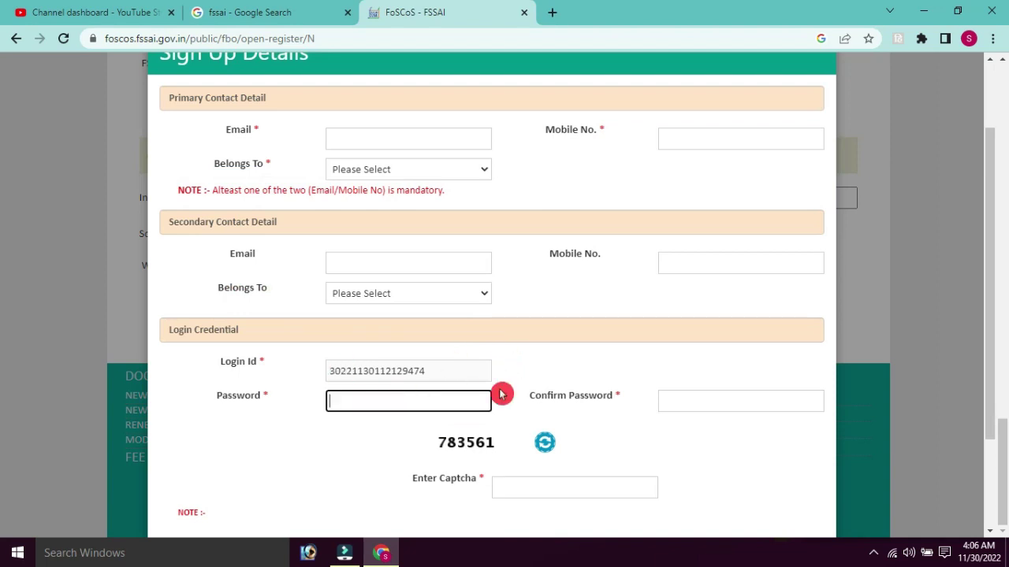
pyautogui.click(666, 395)
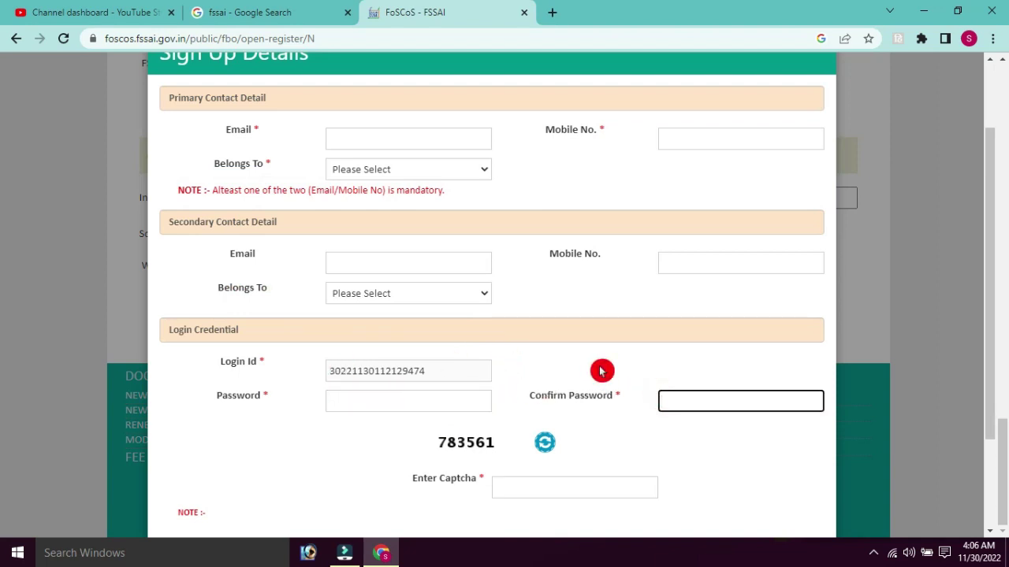
pyautogui.scroll(-2, 552, 363)
pyautogui.click(525, 352)
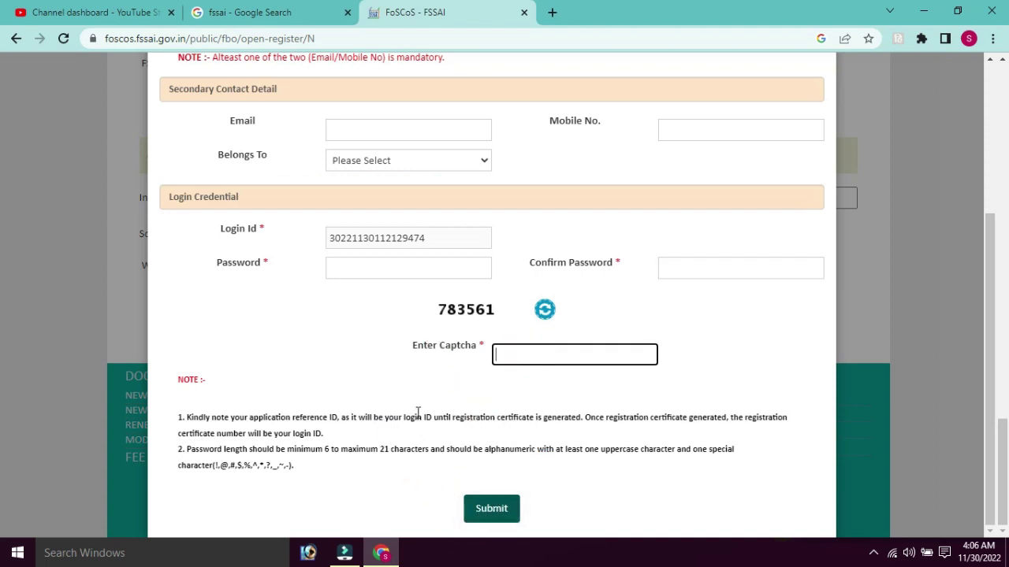
pyautogui.scroll(3, 359, 420)
pyautogui.click(358, 424)
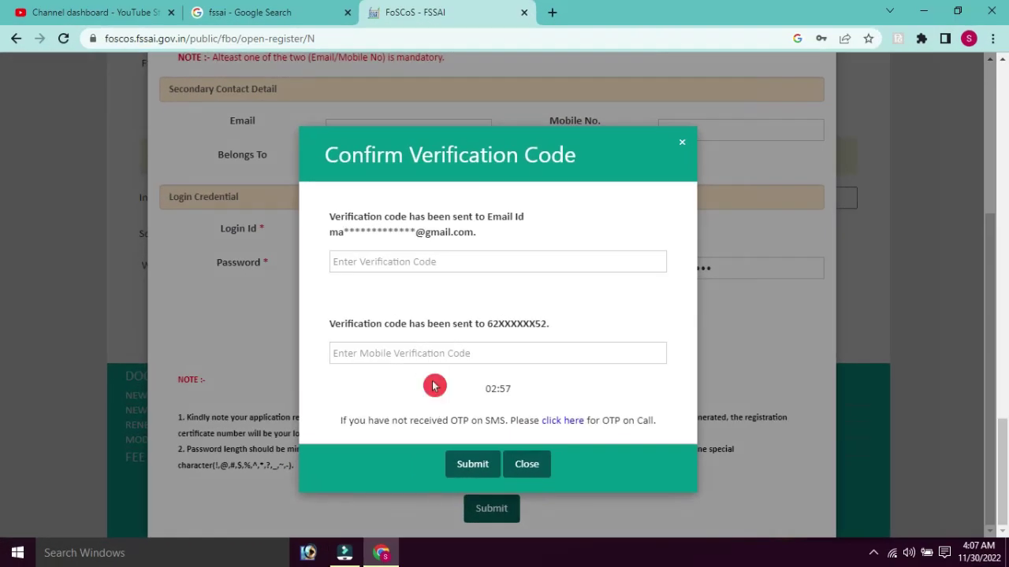
# Go through the email and mobile verification code fields.
pyautogui.click(367, 260)
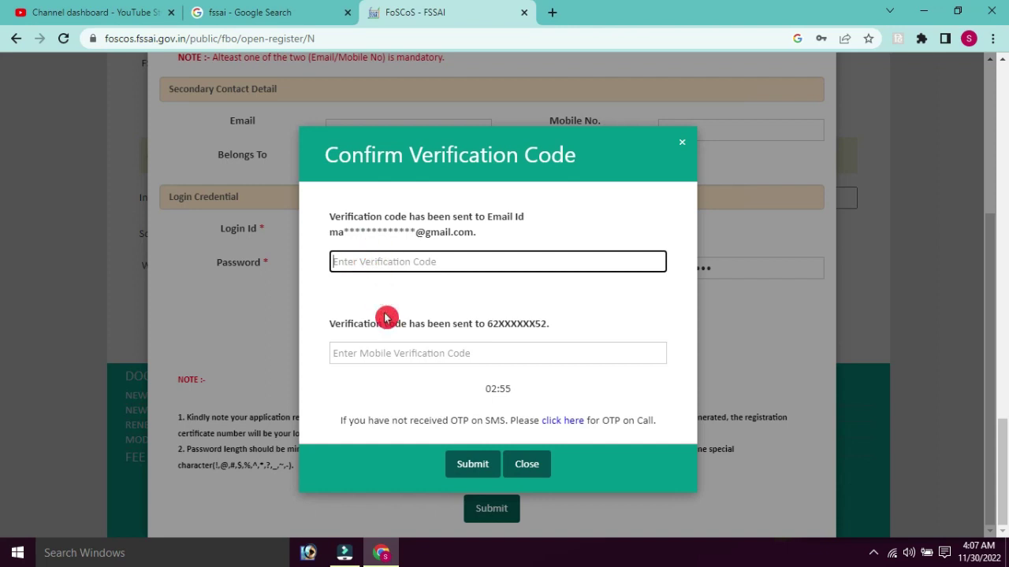
pyautogui.click(390, 354)
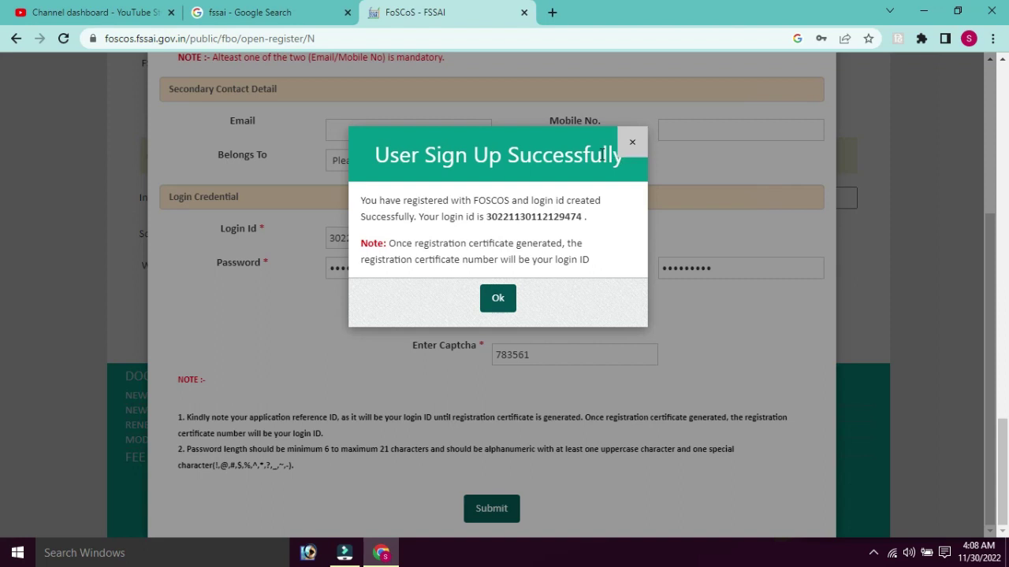
# Read the sign-up confirmation with the login ID and its note about the registration certificate number.
pyautogui.click(581, 226)
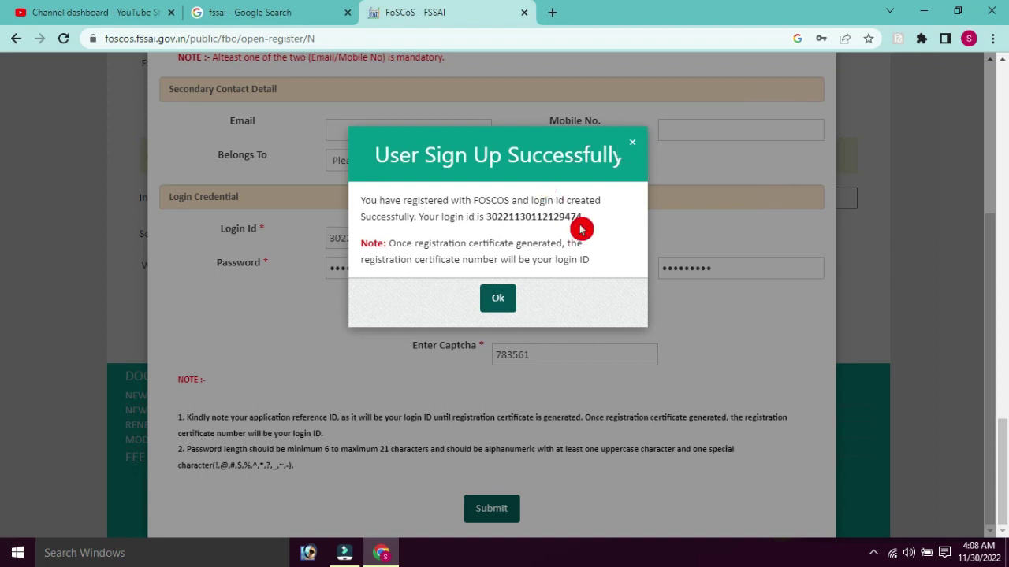
pyautogui.click(424, 277)
pyautogui.click(432, 275)
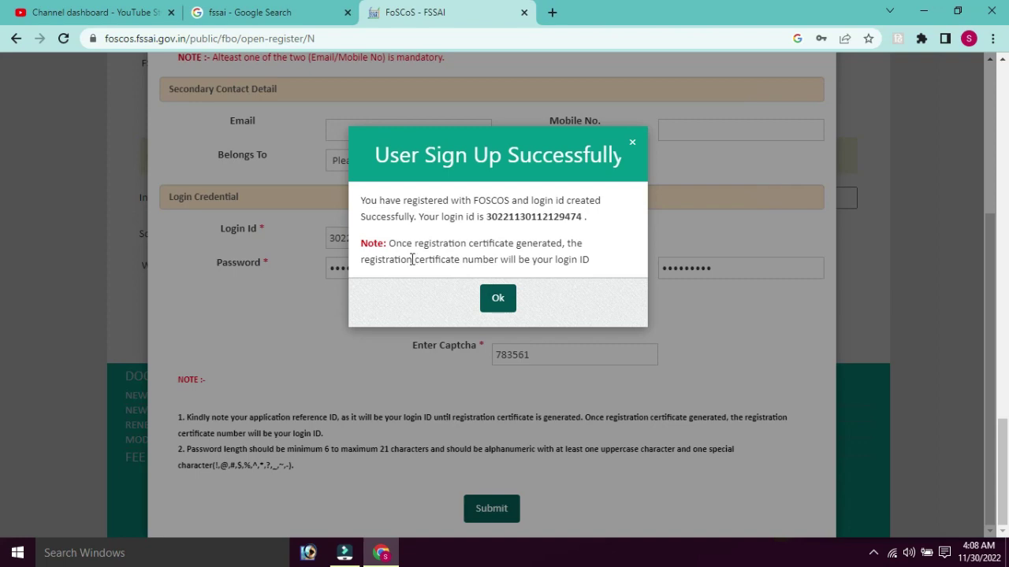
pyautogui.click(512, 278)
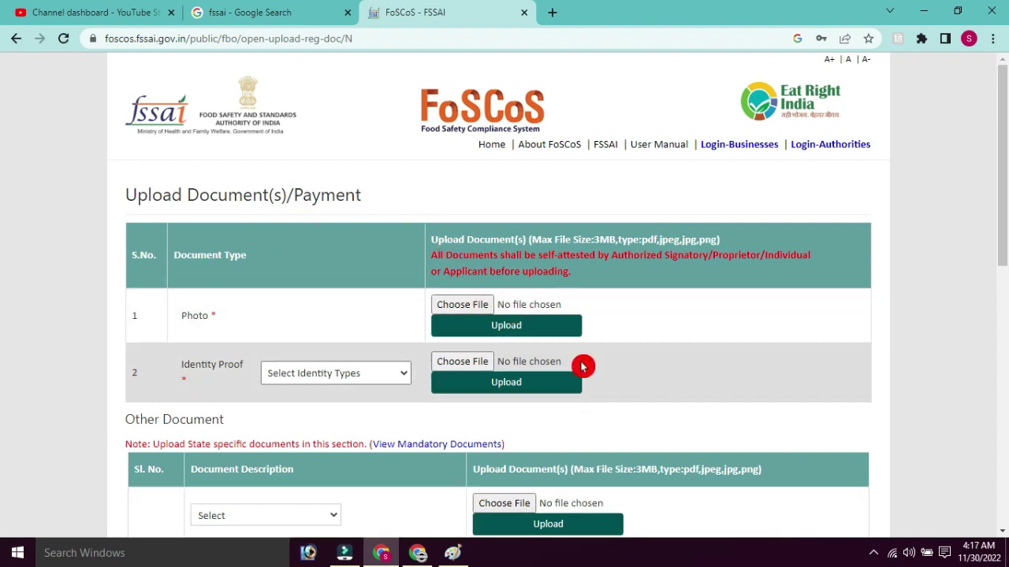
# Check the accepted identity proof types and the document descriptions offered for other documents.
pyautogui.click(354, 377)
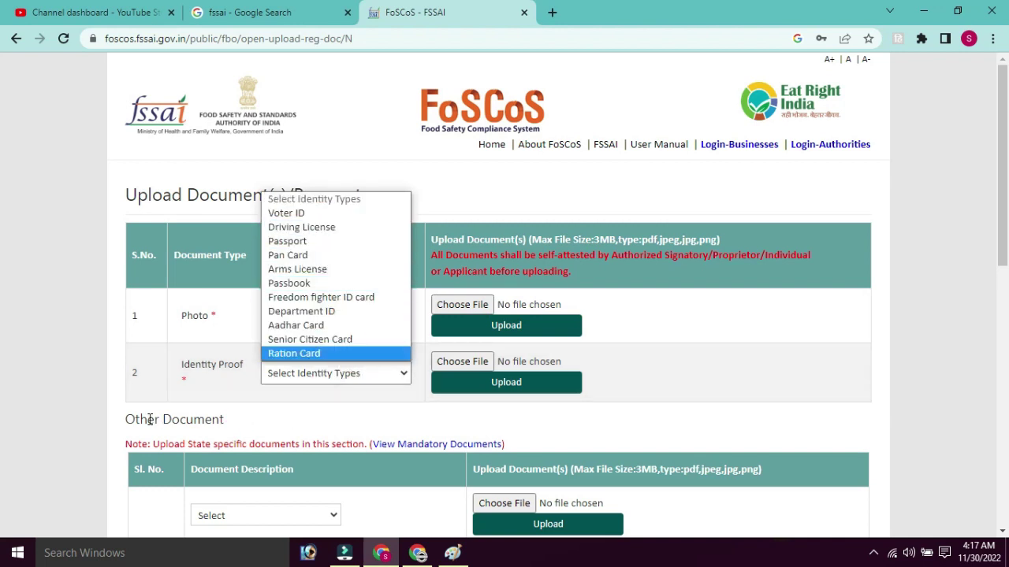
pyautogui.scroll(-1, 150, 426)
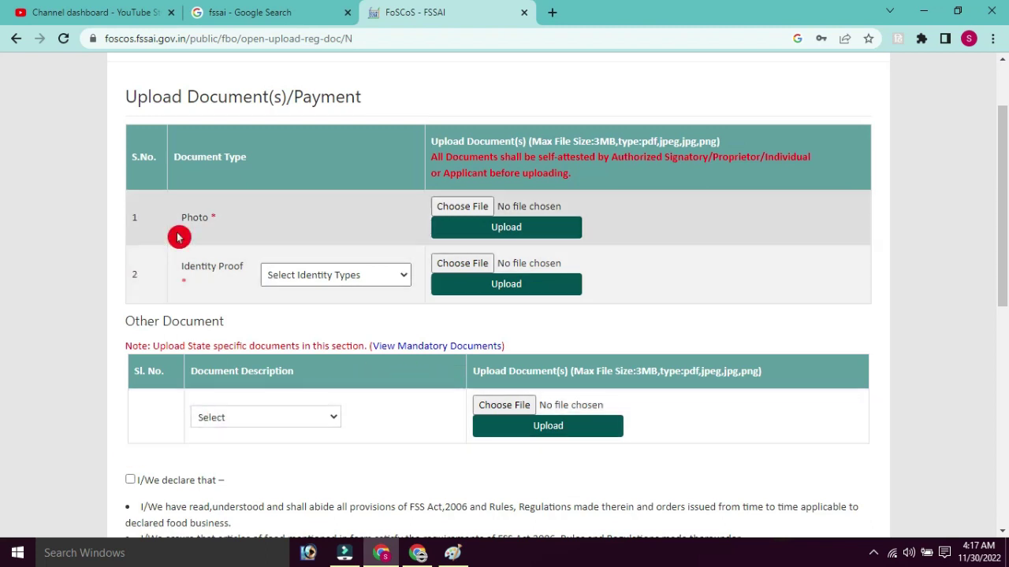
pyautogui.click(219, 424)
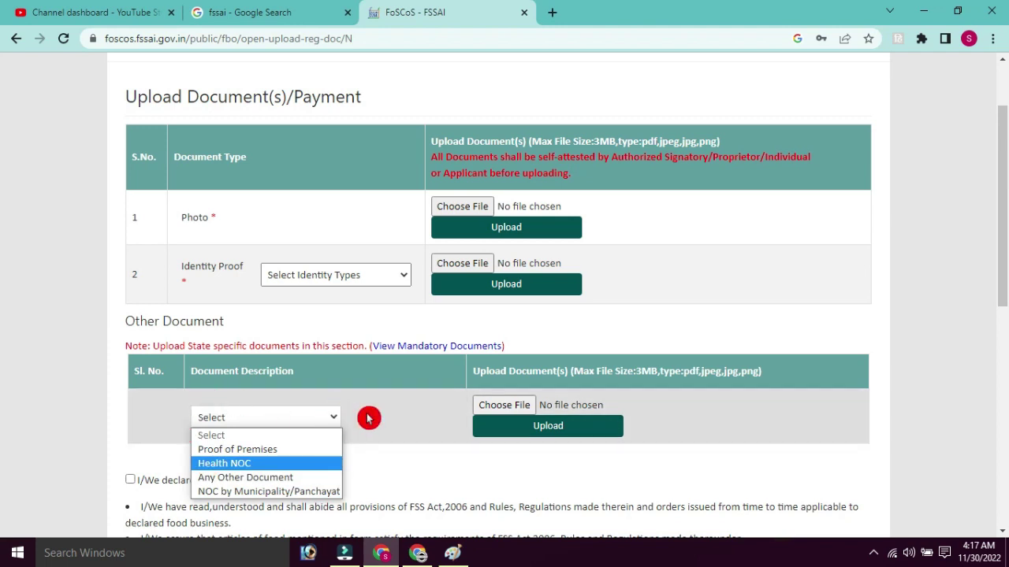
pyautogui.click(364, 417)
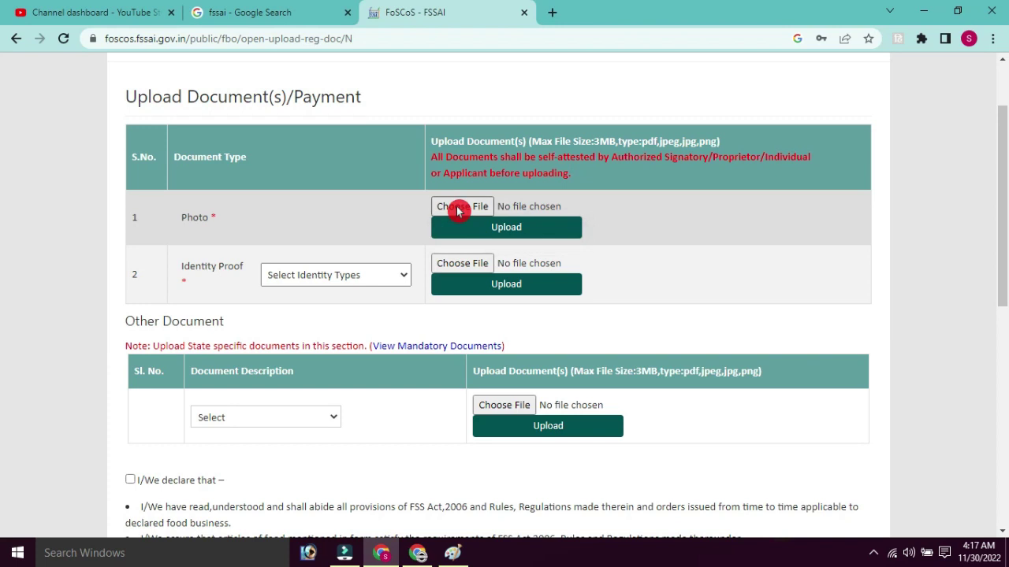
# Upload the file dp (2).png from the Downloads folder as the applicant's photo.
pyautogui.click(461, 208)
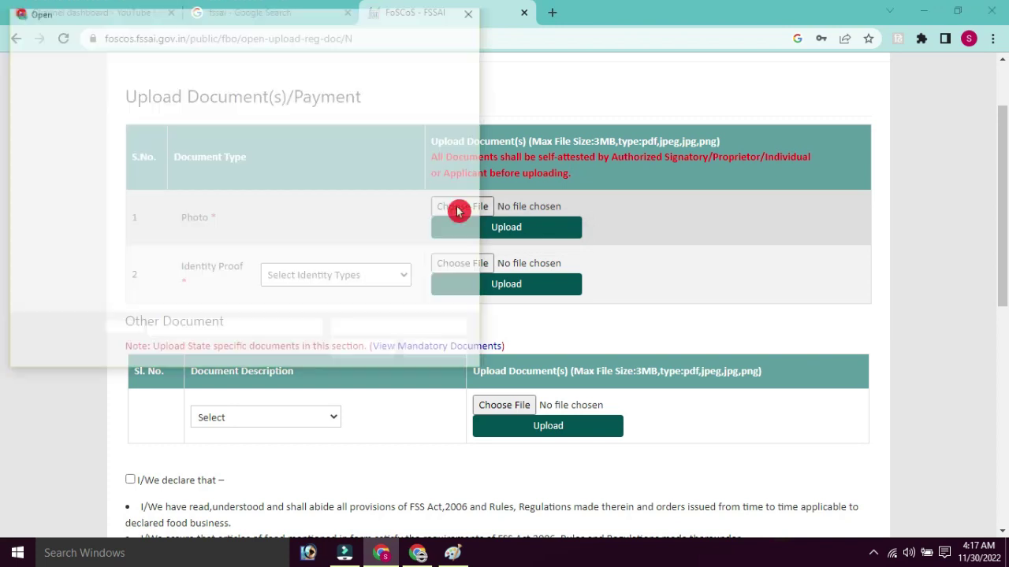
pyautogui.click(68, 191)
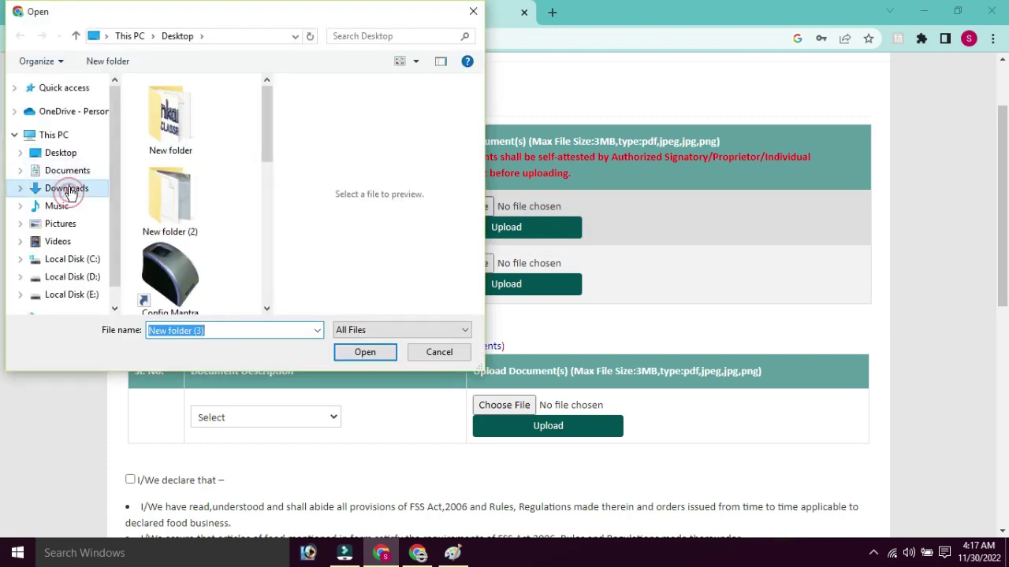
pyautogui.doubleClick(180, 217)
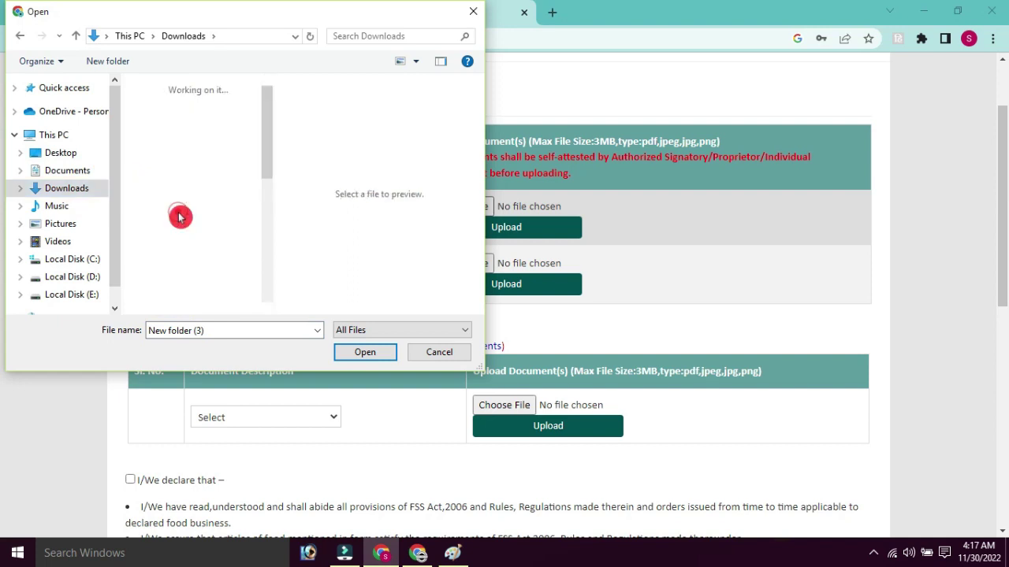
pyautogui.click(180, 218)
pyautogui.doubleClick(180, 217)
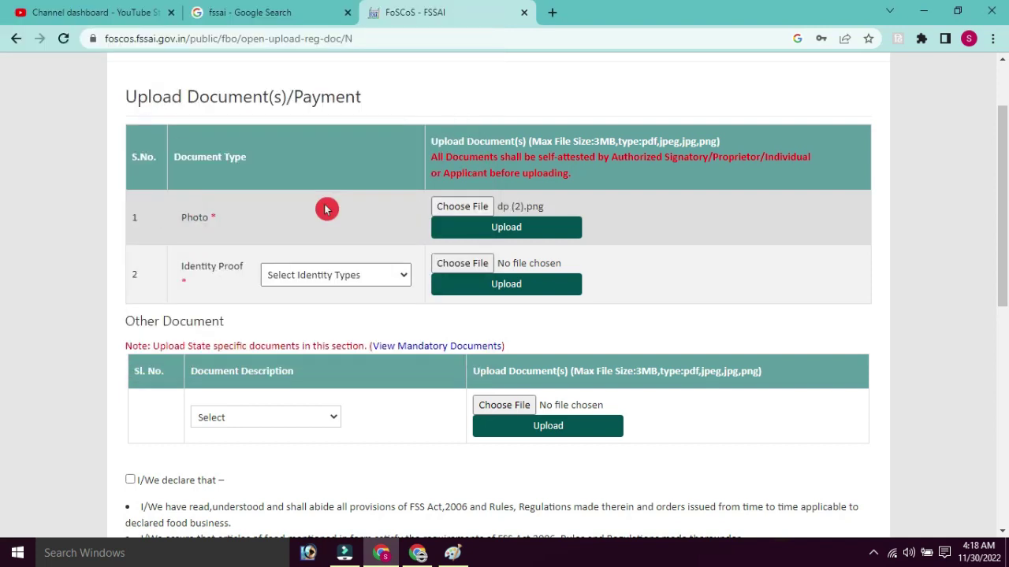
pyautogui.click(511, 230)
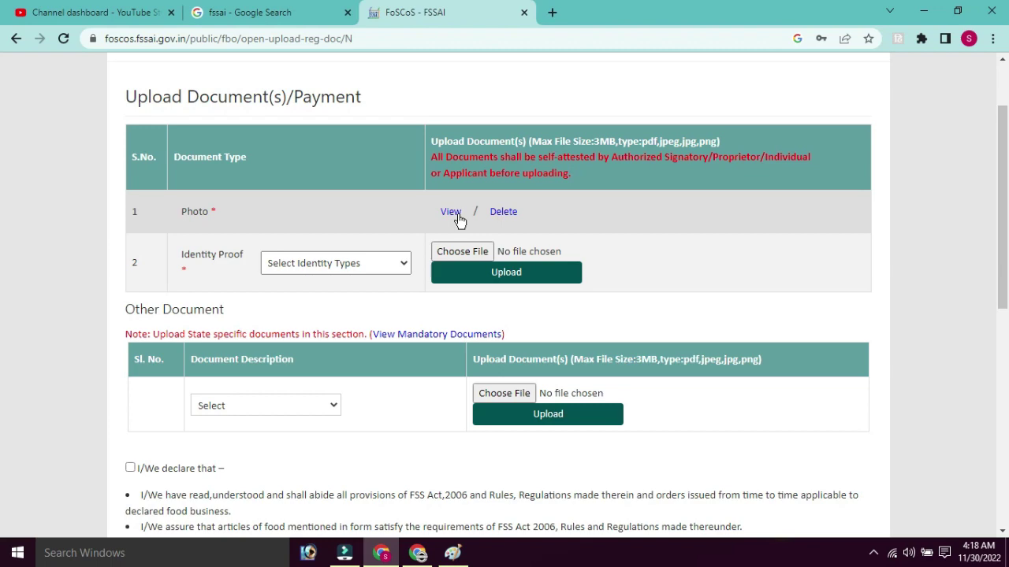
# Check the description choices for other documents without selecting one, and accept the applicant's declaration.
pyautogui.click(213, 395)
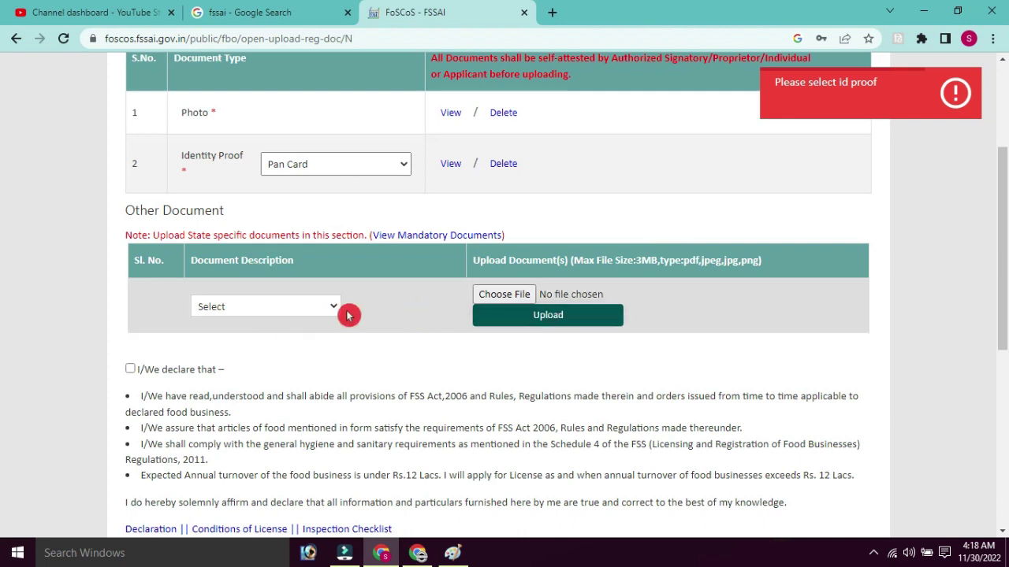
pyautogui.click(323, 313)
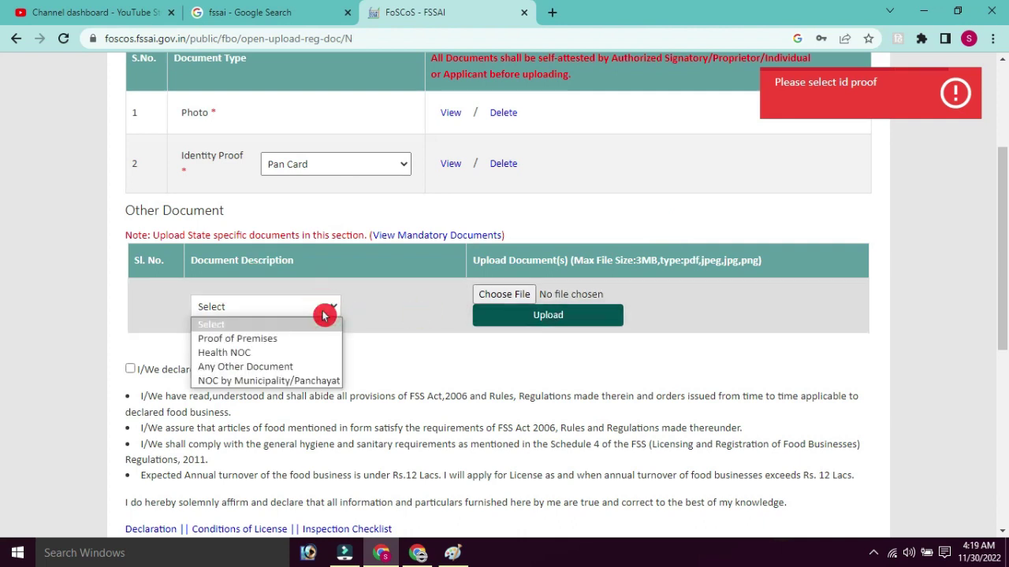
pyautogui.click(322, 314)
pyautogui.scroll(-1, 387, 334)
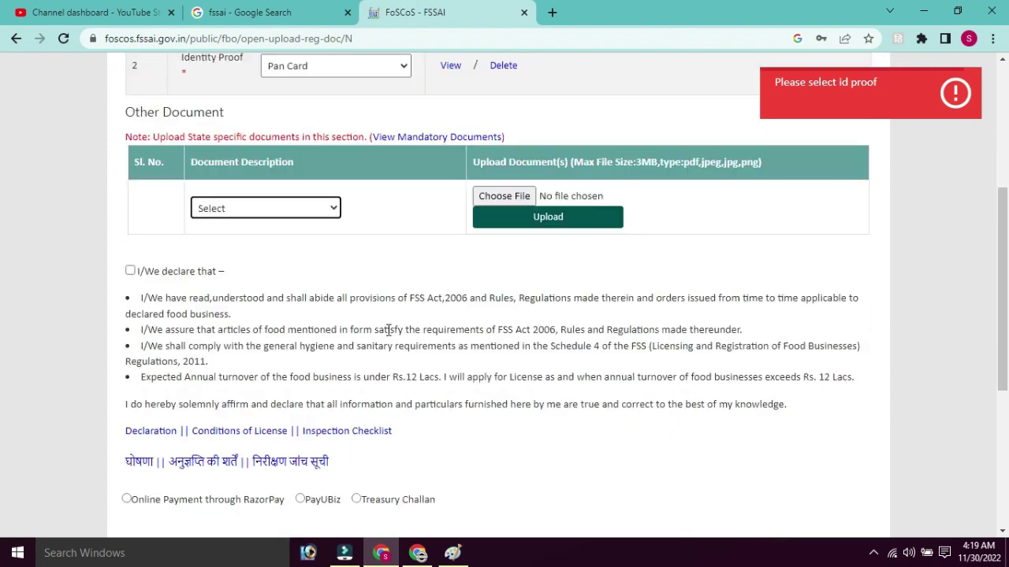
pyautogui.click(131, 272)
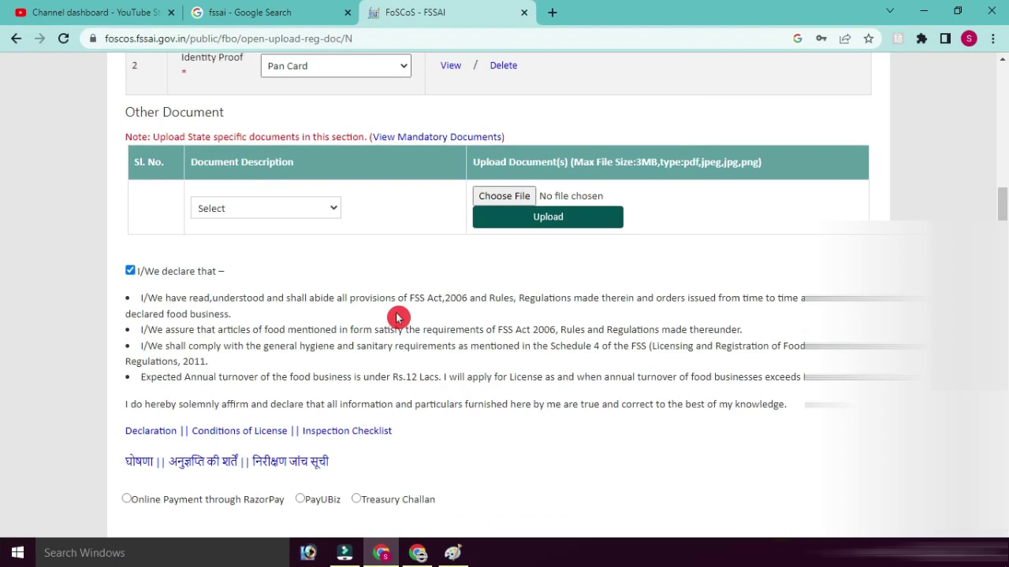
# Review the total amount and certificate fee charged for the application.
pyautogui.scroll(-2, 396, 315)
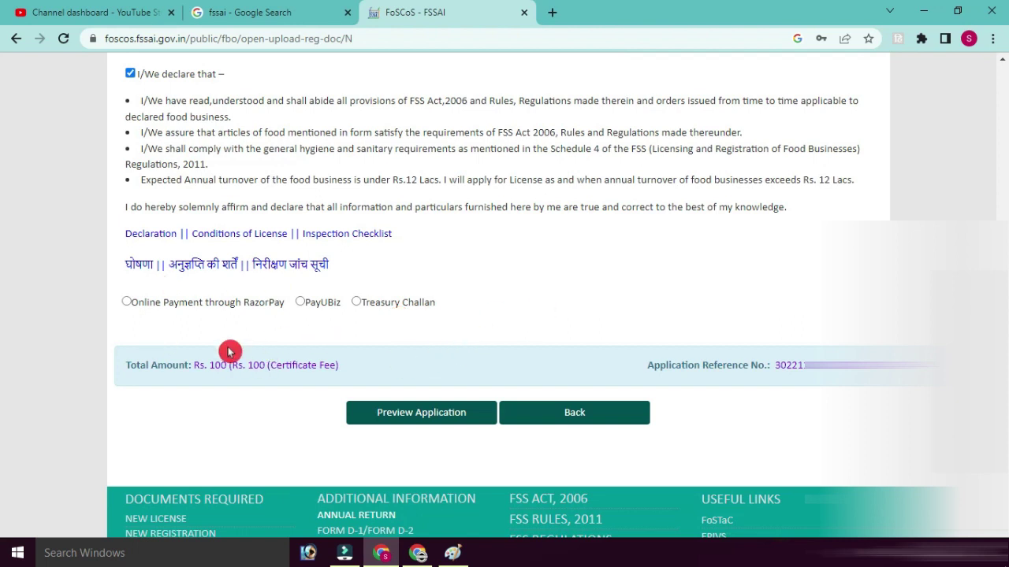
pyautogui.moveTo(130, 368); pyautogui.dragTo(292, 365)
pyautogui.click(353, 367)
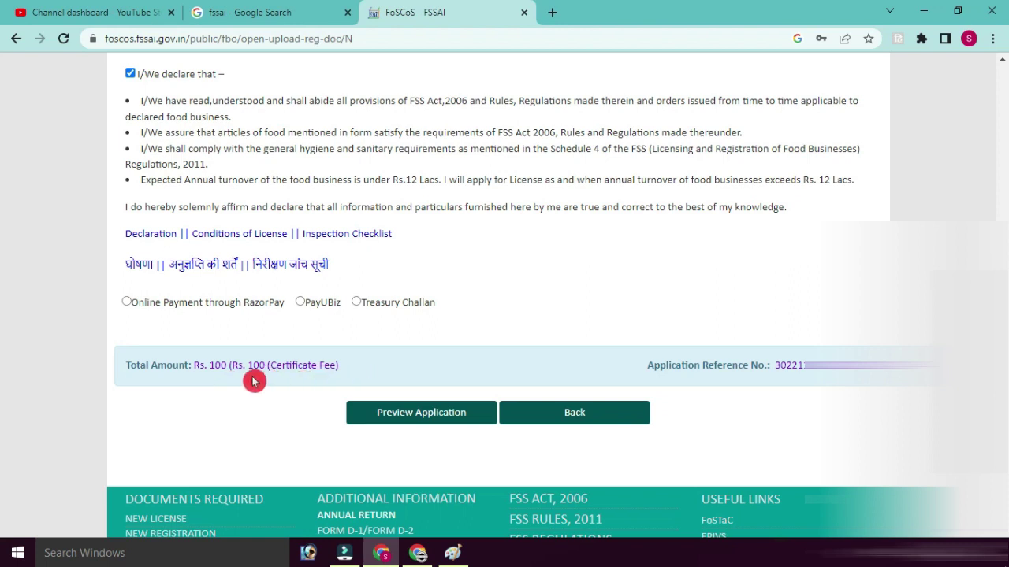
pyautogui.moveTo(204, 375); pyautogui.dragTo(659, 368)
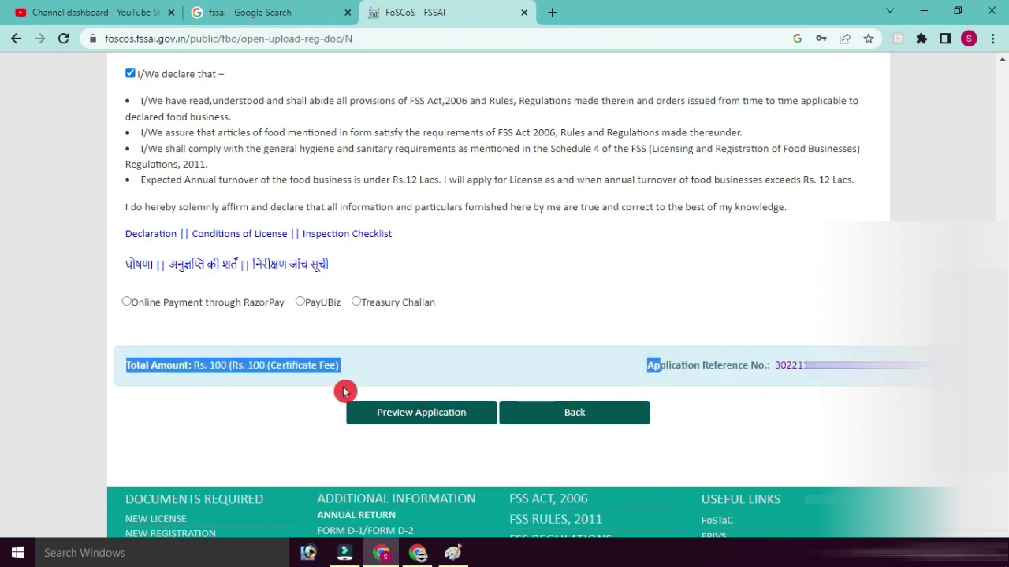
pyautogui.click(123, 412)
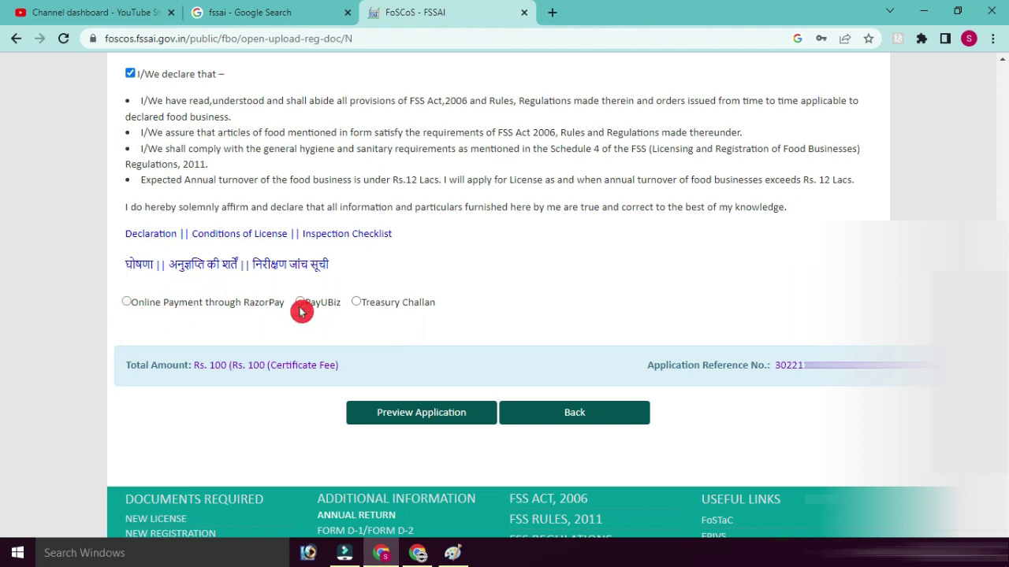
# Choose online payment through RazorPay, leave the GST number empty and start the payment.
pyautogui.click(130, 308)
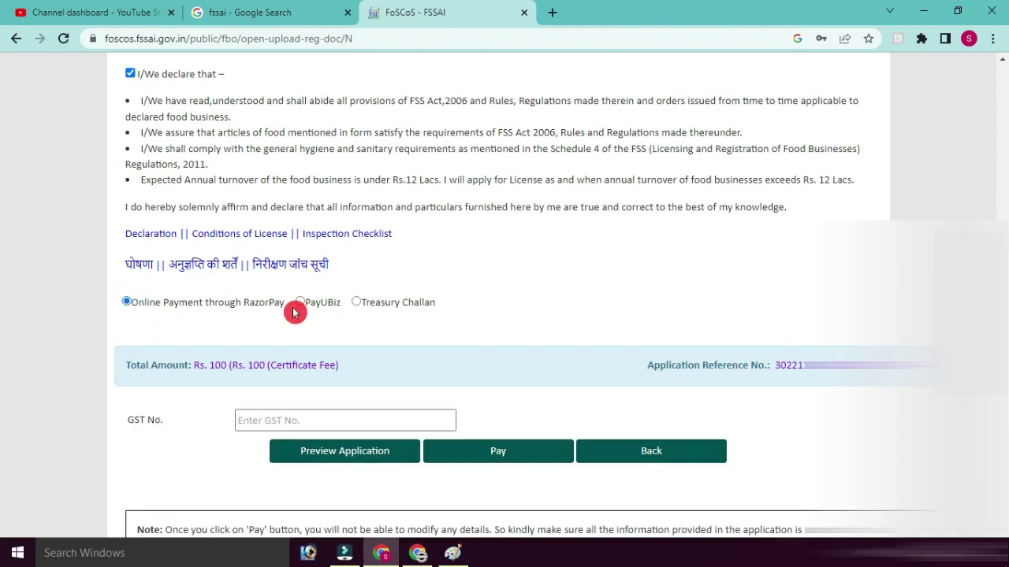
pyautogui.scroll(-2, 237, 311)
pyautogui.click(264, 323)
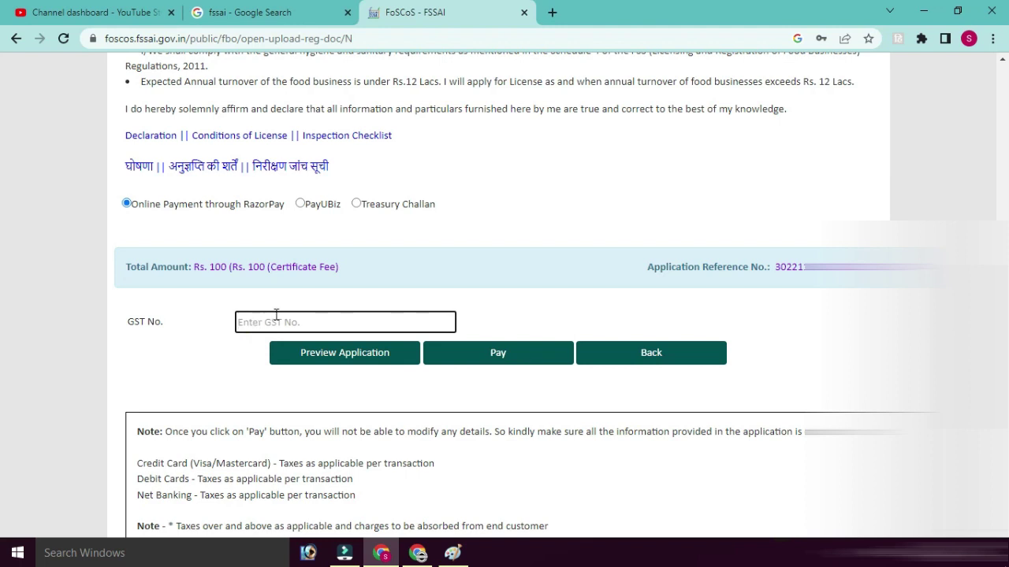
pyautogui.click(336, 357)
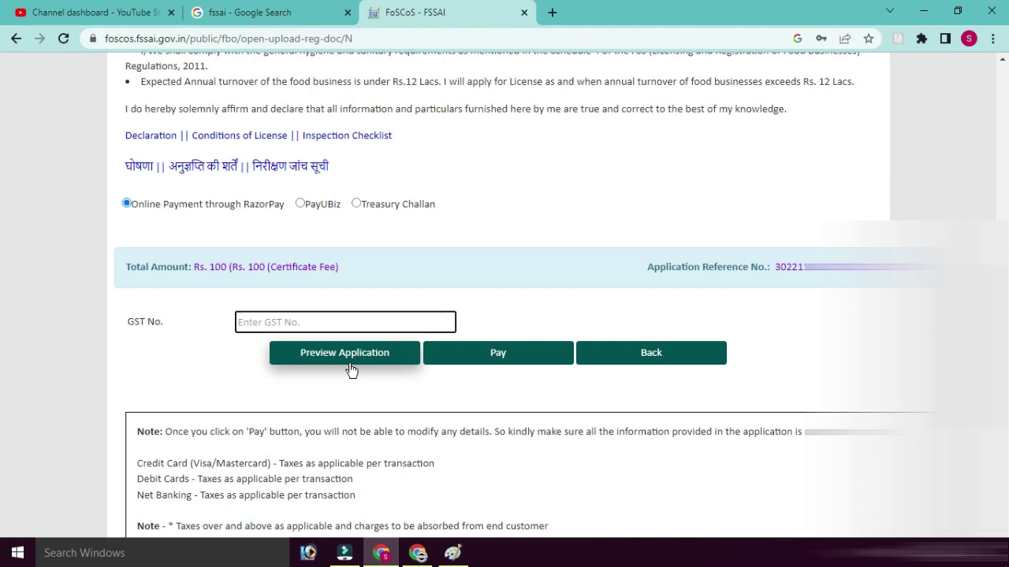
pyautogui.click(532, 358)
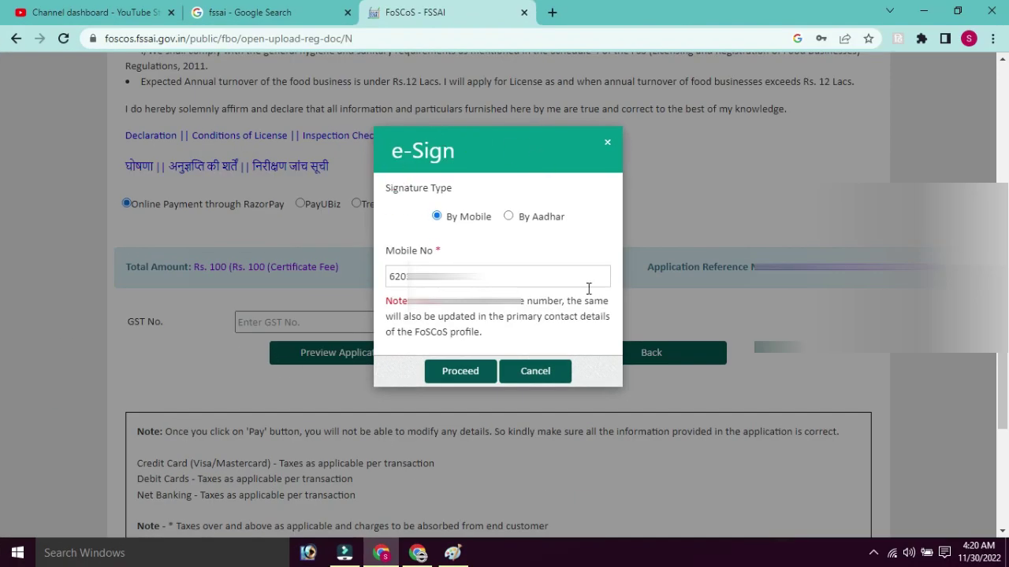
# e-Sign the application with the By Mobile signature type and proceed to the payment page.
pyautogui.click(437, 217)
pyautogui.click(441, 238)
pyautogui.click(533, 228)
pyautogui.click(408, 220)
pyautogui.click(493, 416)
pyautogui.click(470, 406)
pyautogui.click(462, 381)
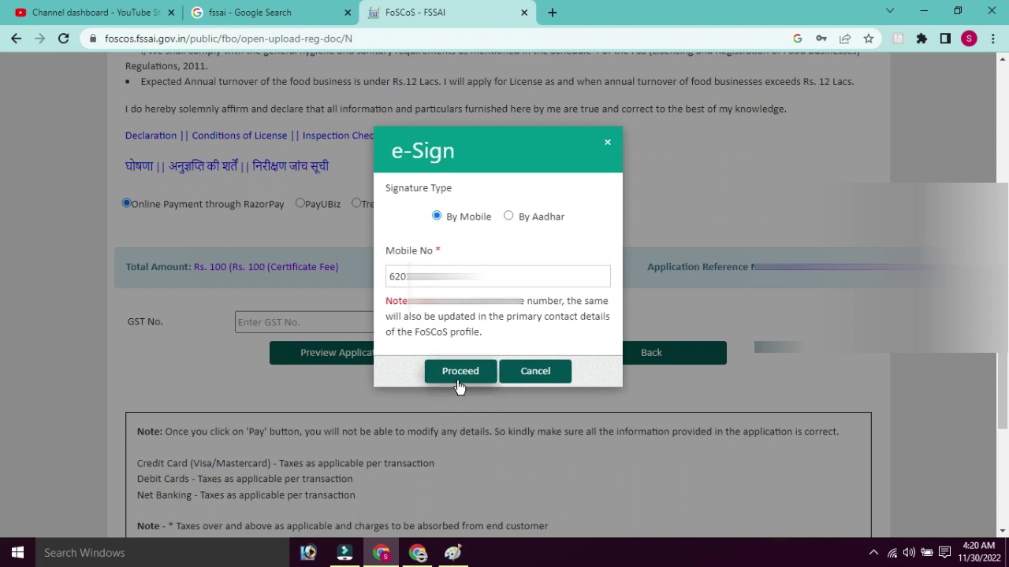
pyautogui.click(461, 290)
pyautogui.click(456, 266)
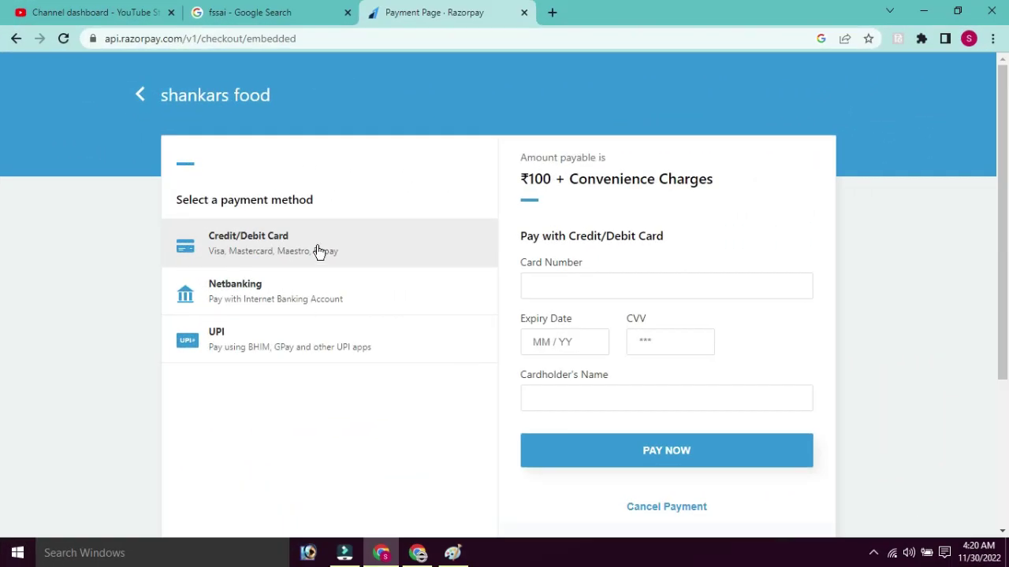
# Go through the Netbanking and UPI payment methods and return to Credit/Debit Card.
pyautogui.click(334, 218)
pyautogui.click(267, 291)
pyautogui.click(245, 337)
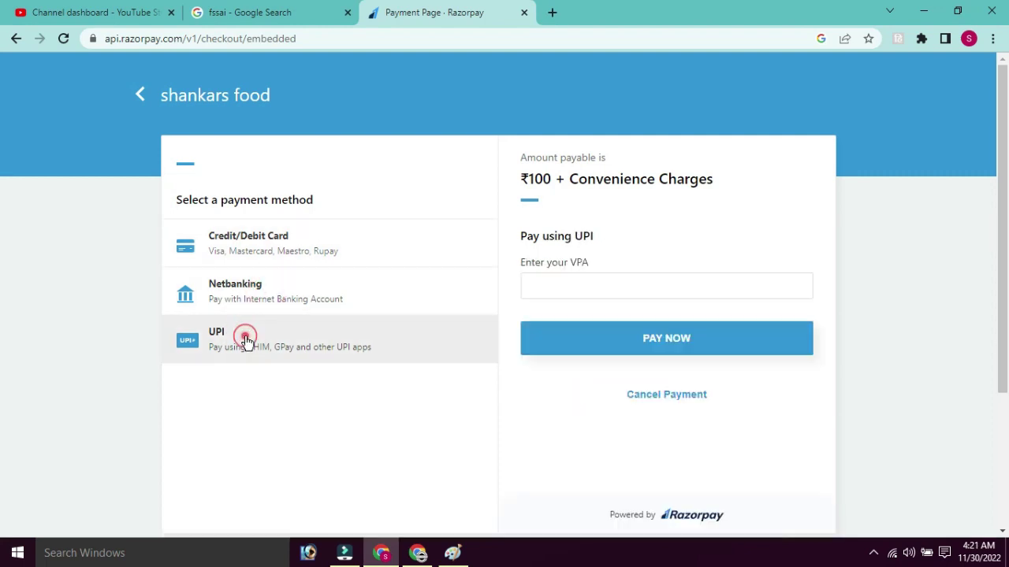
pyautogui.click(287, 234)
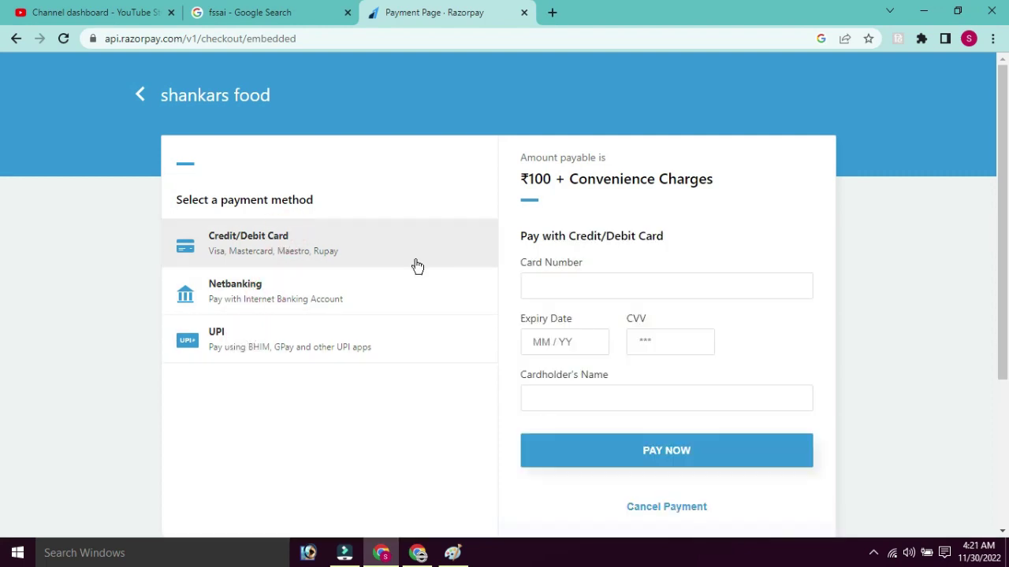
# Check the card number and cardholder's name fields and the rest of the card payment form without filling them in.
pyautogui.click(592, 287)
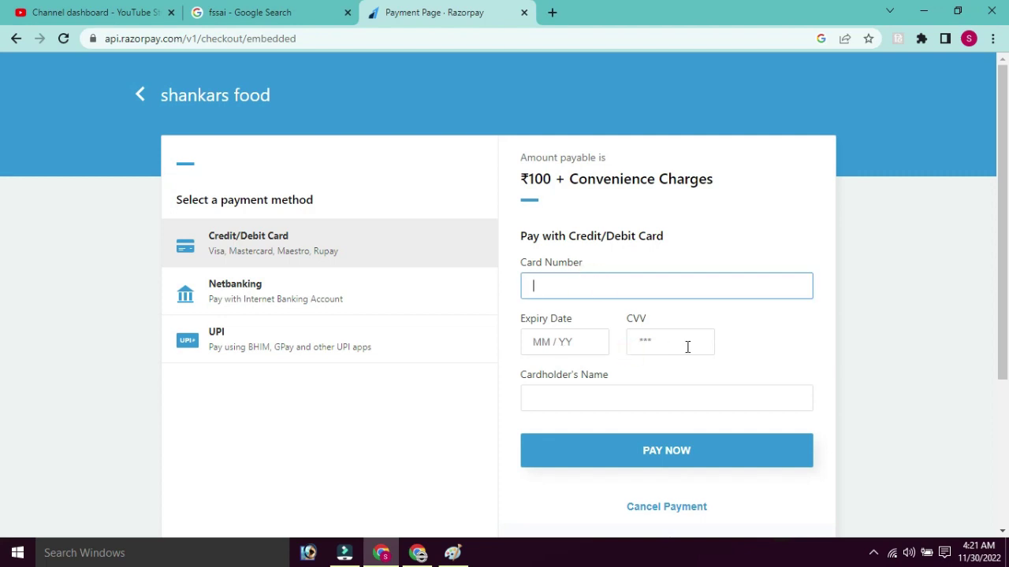
pyautogui.click(603, 398)
pyautogui.scroll(-3, 671, 387)
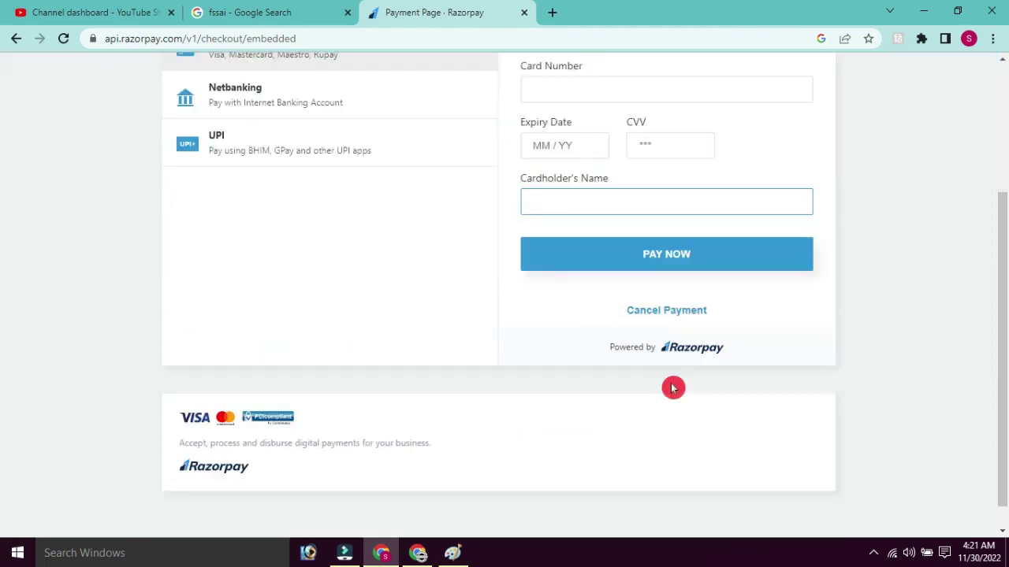
pyautogui.scroll(3, 517, 354)
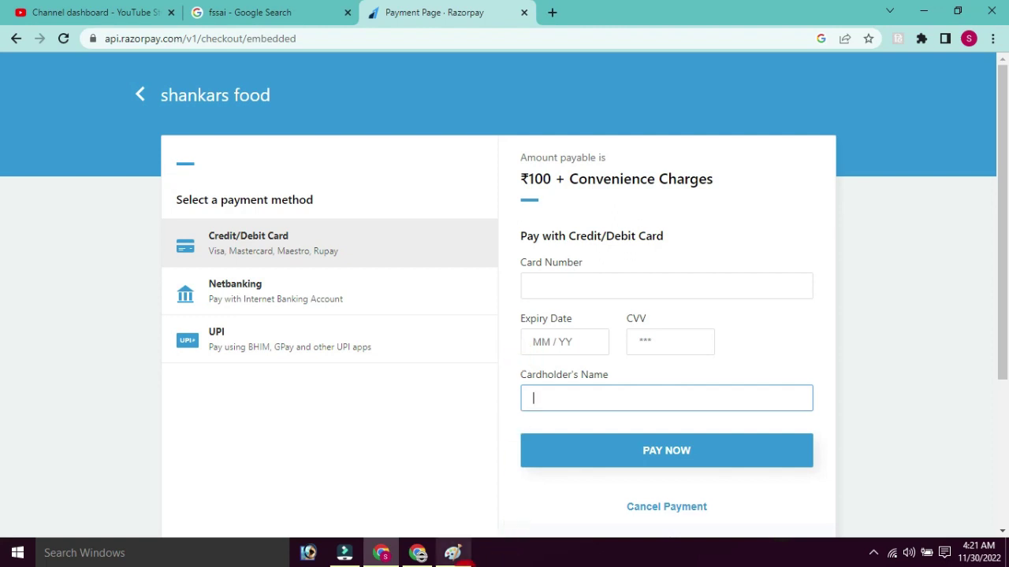
# Switch to Paint and examine the sample FSSAI receipt image, including its reference number.
pyautogui.click(453, 553)
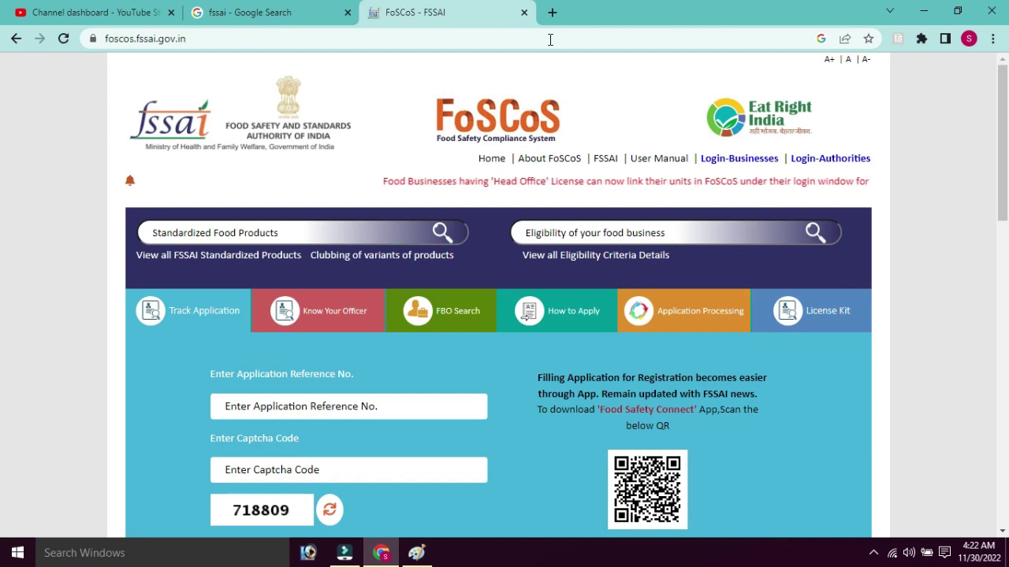
pyautogui.scroll(-1, 461, 345)
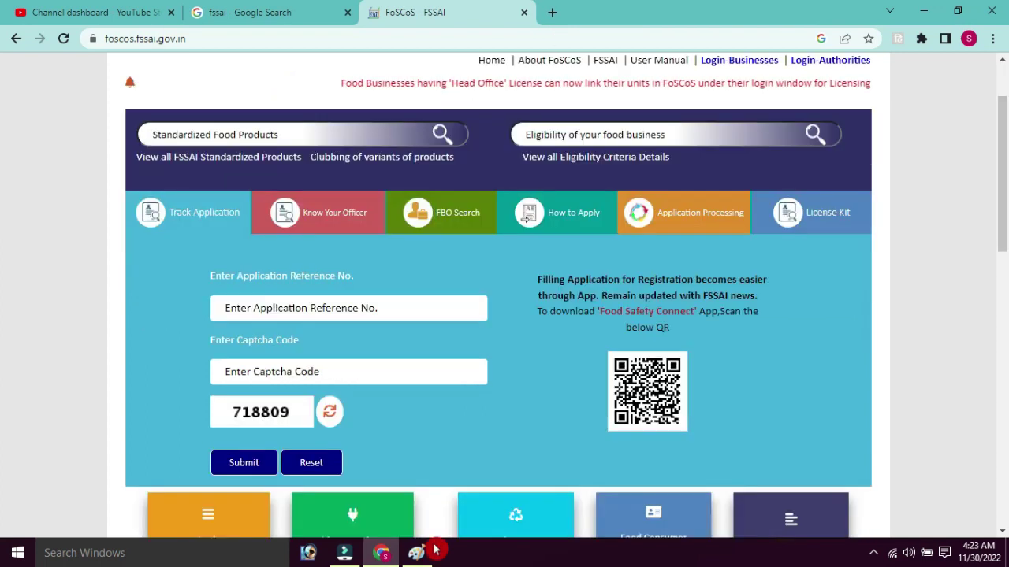
pyautogui.click(436, 549)
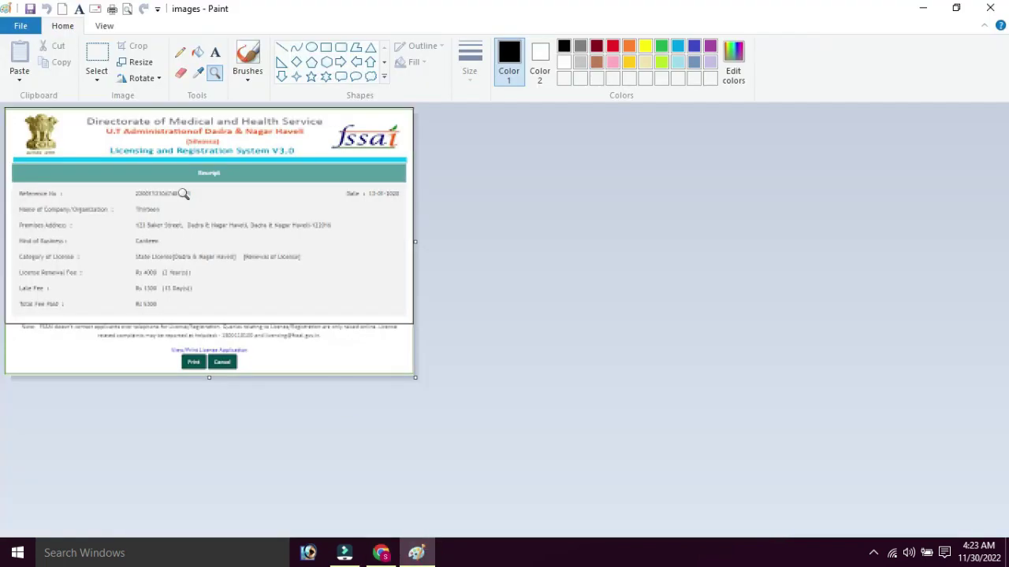
pyautogui.click(339, 425)
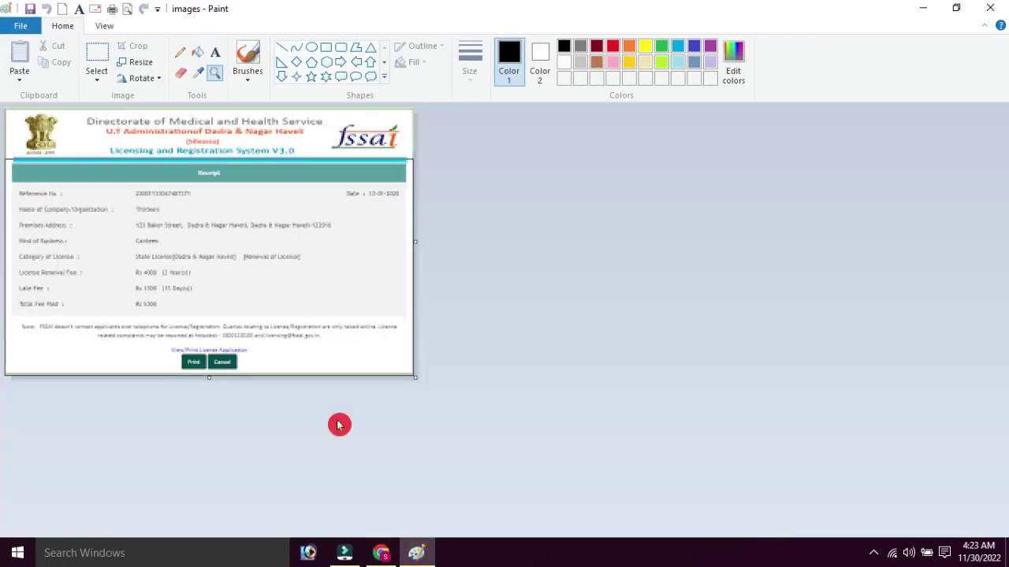
# Switch back to the FoSCoS home page in Chrome and review the application tracking form and the service tiles.
pyautogui.click(382, 552)
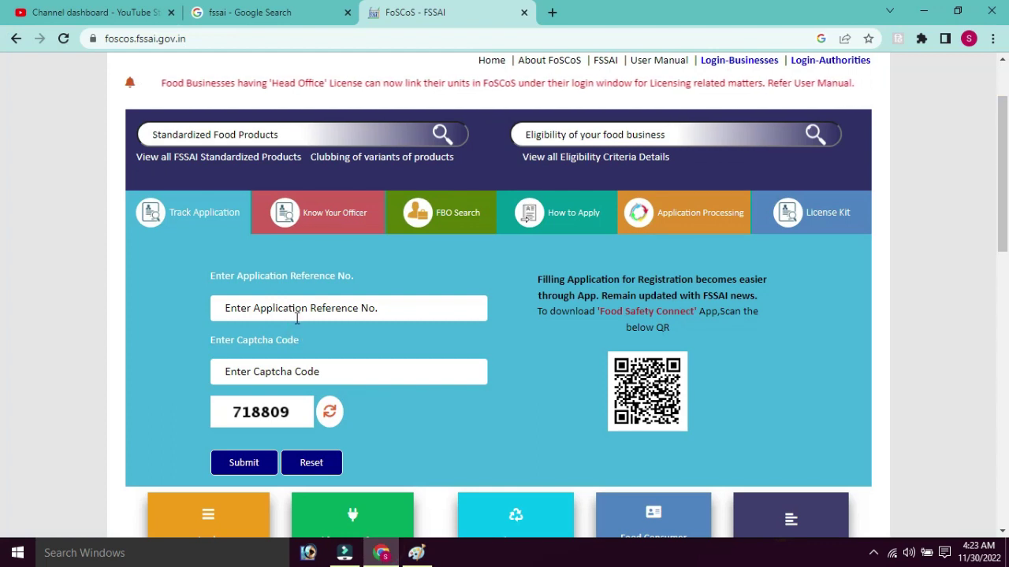
pyautogui.click(293, 367)
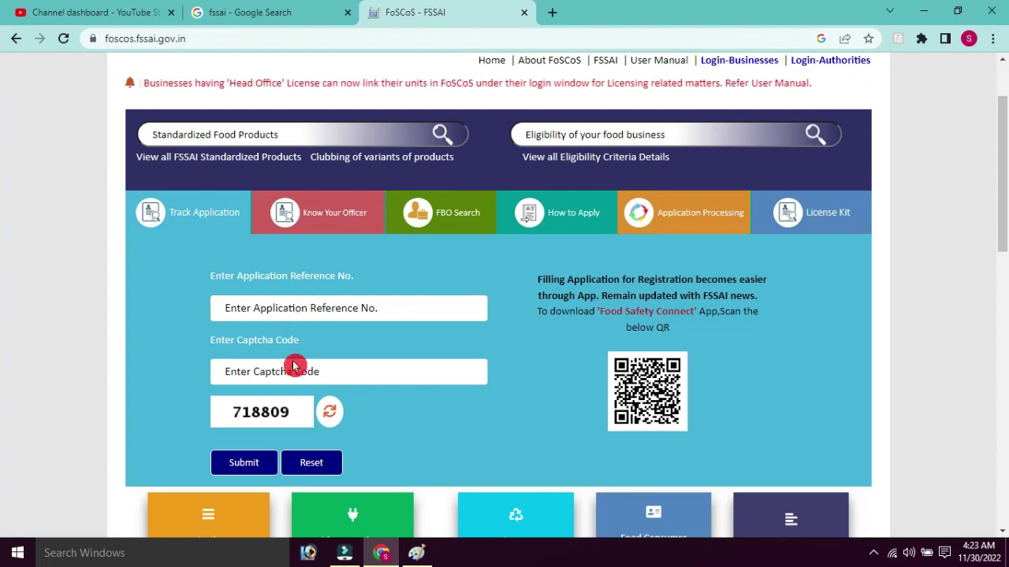
pyautogui.click(176, 471)
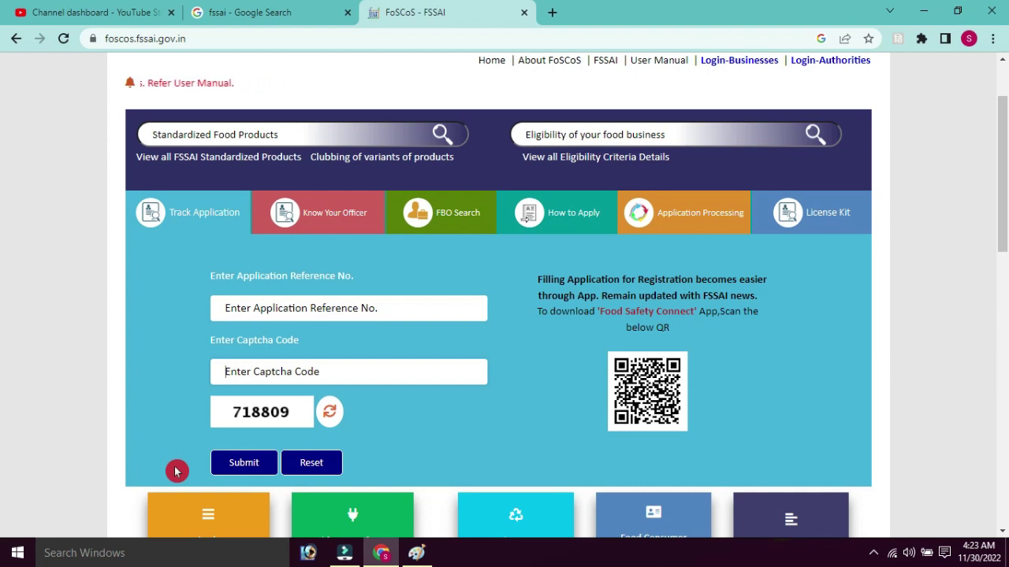
pyautogui.scroll(-3, 680, 427)
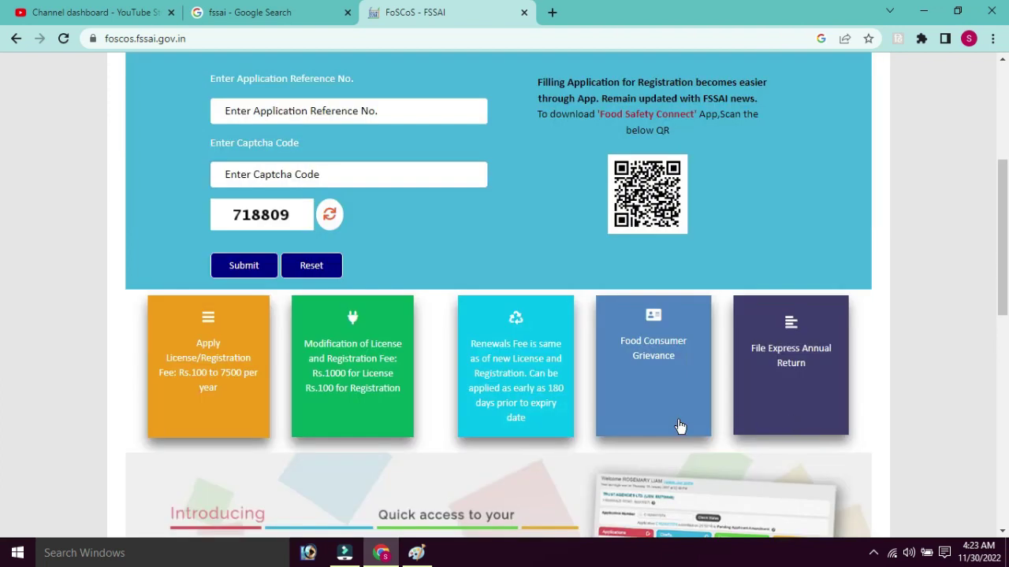